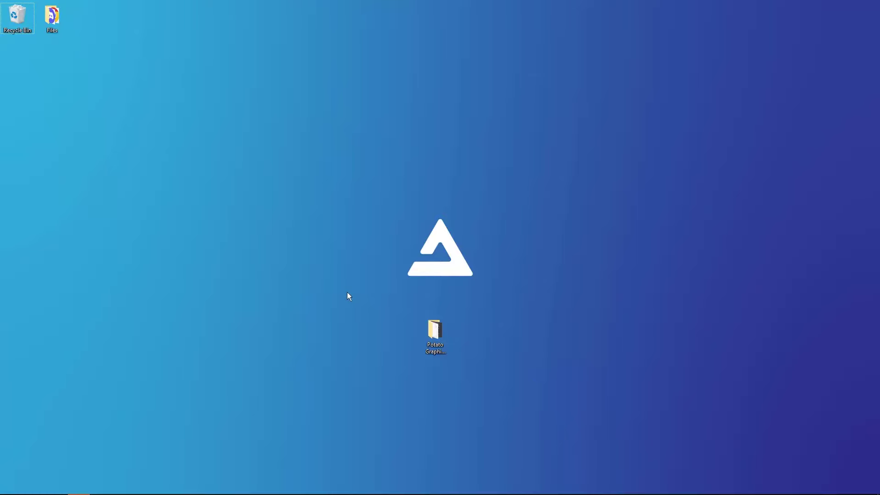
# Step: Open the Potato Graphics 2024 folder on the desktop and launch nvidiaProfileInspector.exe from it
pyautogui.moveTo(347, 293); pyautogui.dragTo(502, 365)
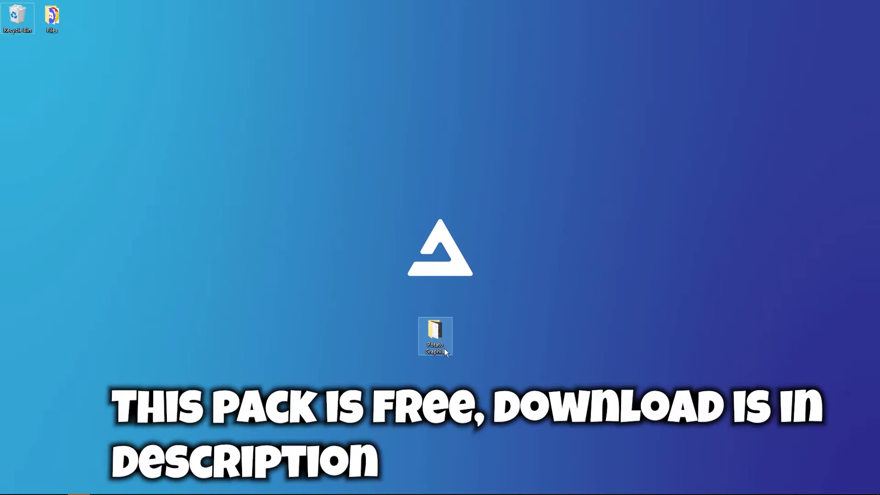
pyautogui.moveTo(444, 348); pyautogui.dragTo(429, 335)
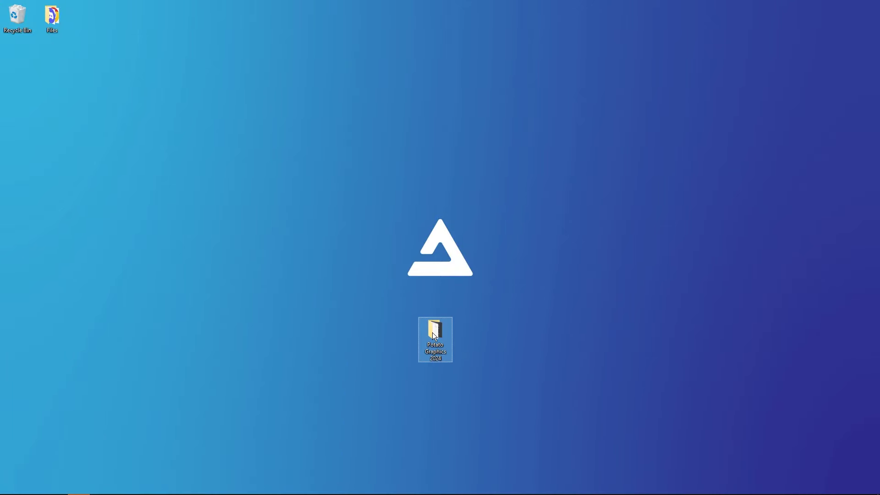
pyautogui.doubleClick(430, 333)
pyautogui.moveTo(349, 215); pyautogui.dragTo(485, 192)
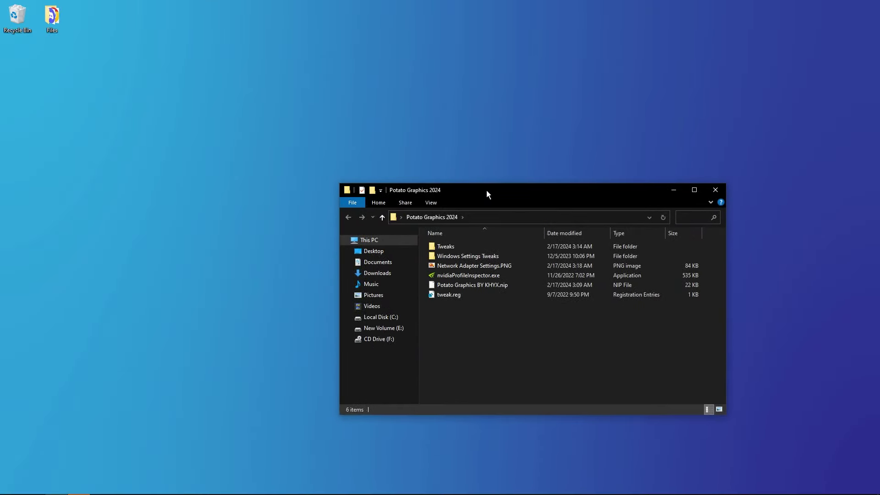
pyautogui.doubleClick(457, 275)
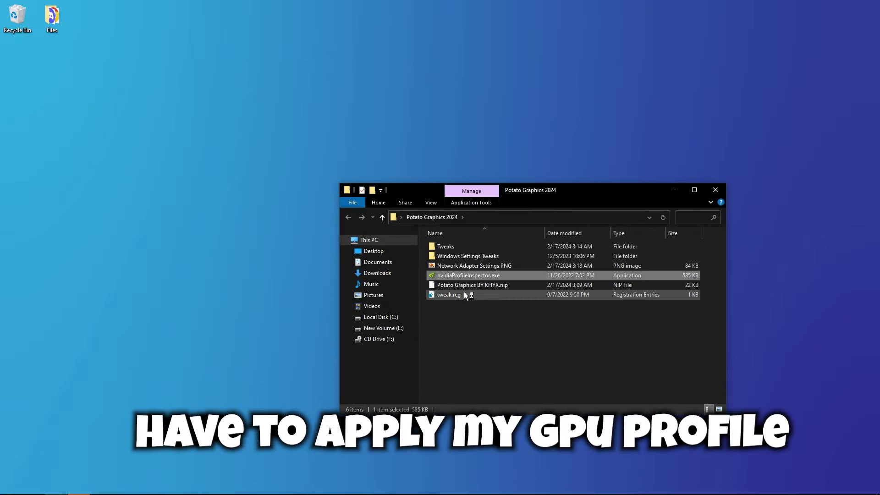
# Step: Move Potato Graphics BY KHYX.nip out to the desktop and import it as a profile into NVIDIA Profile Inspector
pyautogui.moveTo(457, 287); pyautogui.dragTo(185, 282)
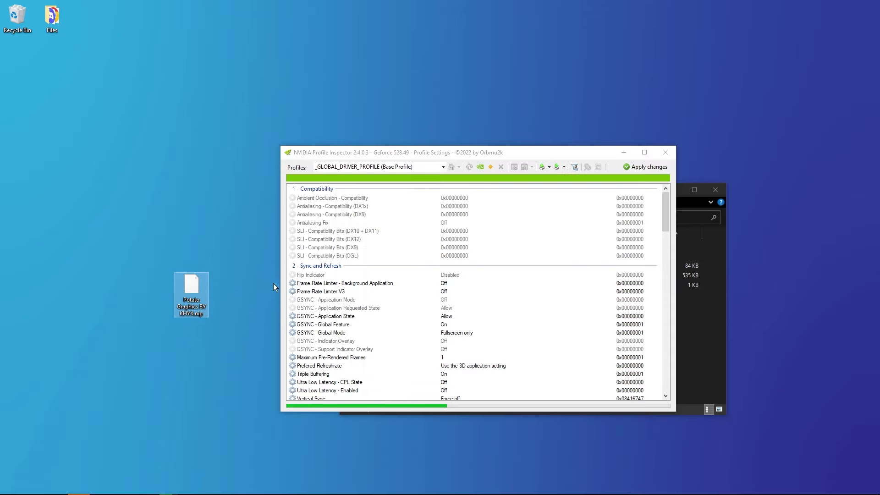
pyautogui.click(555, 168)
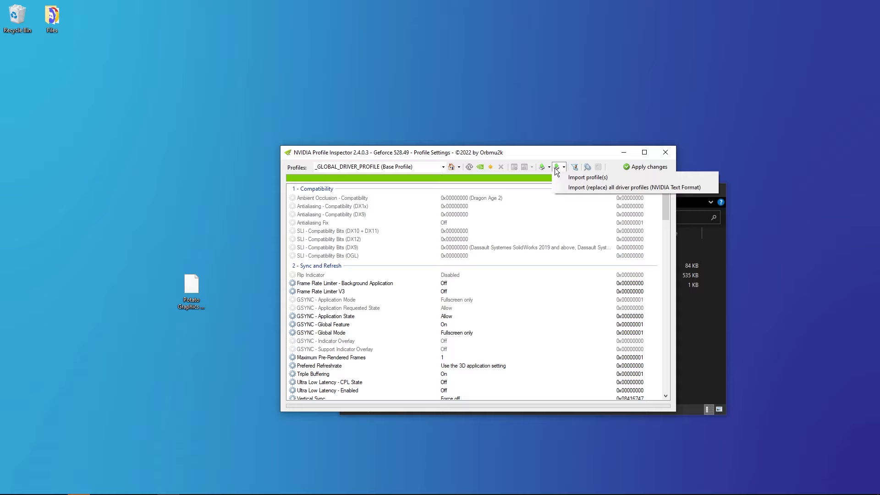
pyautogui.click(587, 177)
pyautogui.click(487, 238)
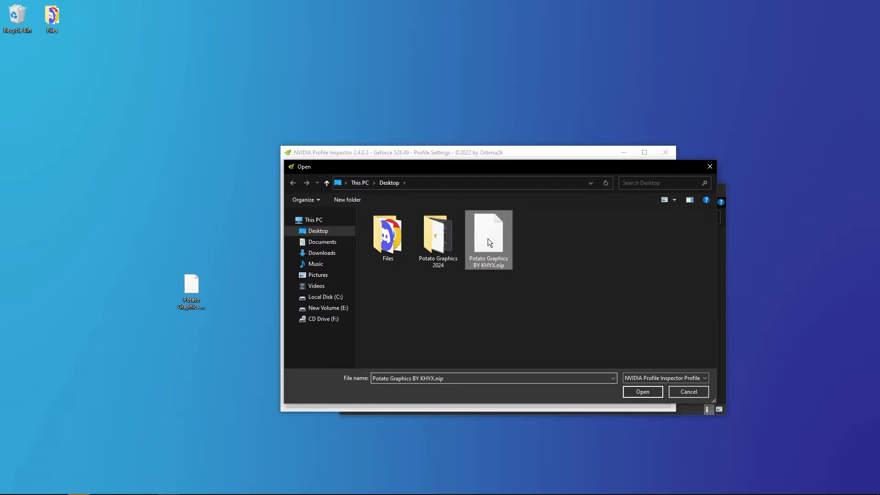
pyautogui.click(641, 392)
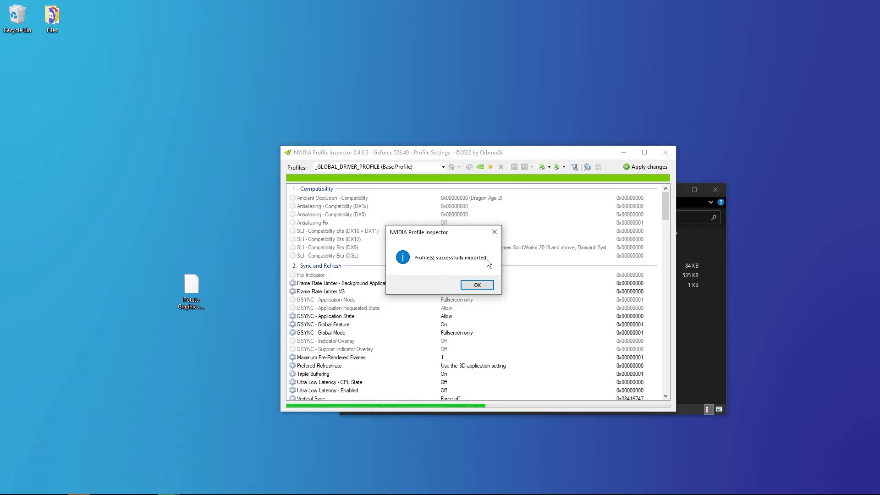
pyautogui.click(484, 287)
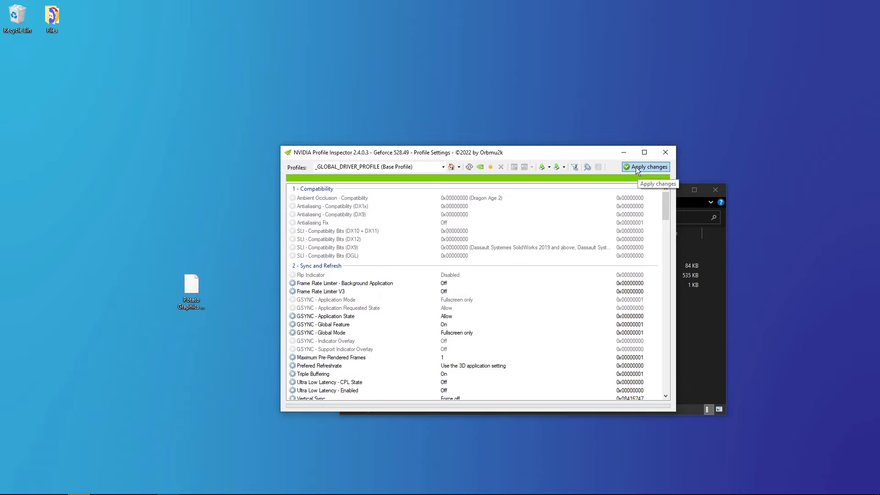
# Step: Close NVIDIA Profile Inspector and delete the Potato Graphics BY KHYX.nip file from the desktop
pyautogui.click(665, 153)
pyautogui.click(194, 282)
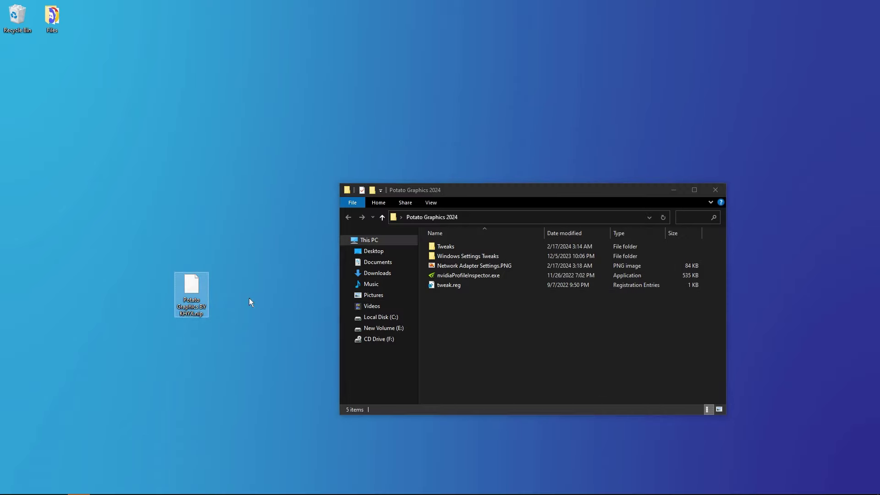
pyautogui.press('Delete')
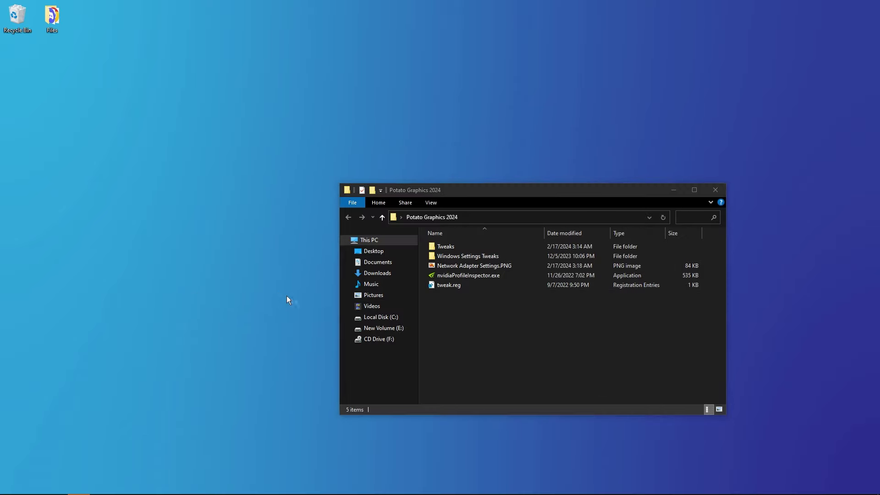
# Step: Open the Tweaks folder and merge Change GPU Rednering ID.reg into the registry
pyautogui.doubleClick(445, 248)
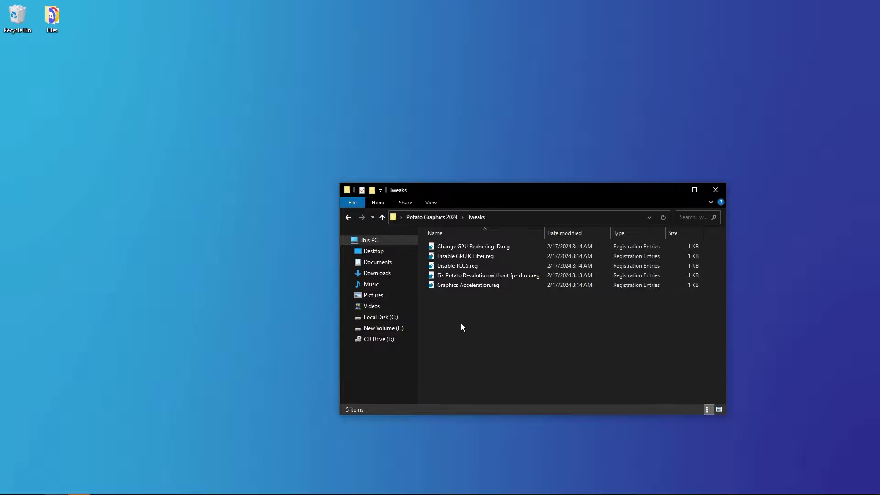
pyautogui.doubleClick(461, 247)
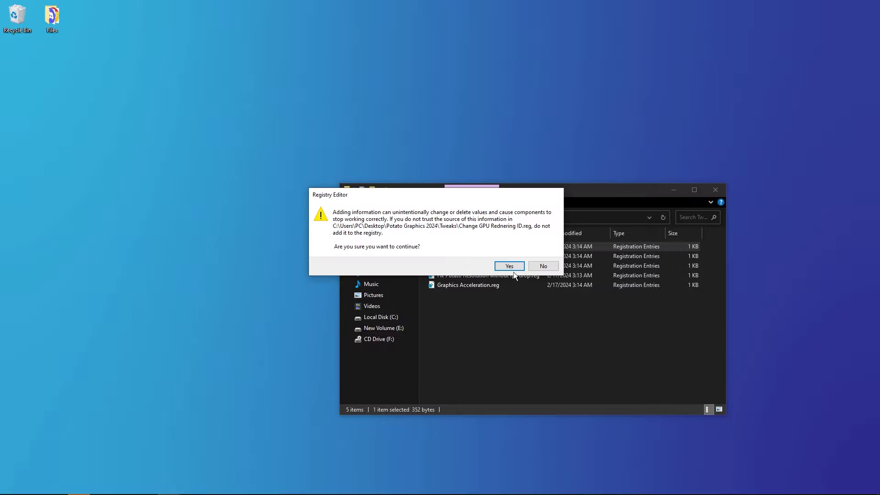
pyautogui.click(511, 268)
pyautogui.click(542, 251)
# Step: Merge Disable GPU K Filter.reg and Disable TCCS.reg into the registry
pyautogui.doubleClick(465, 256)
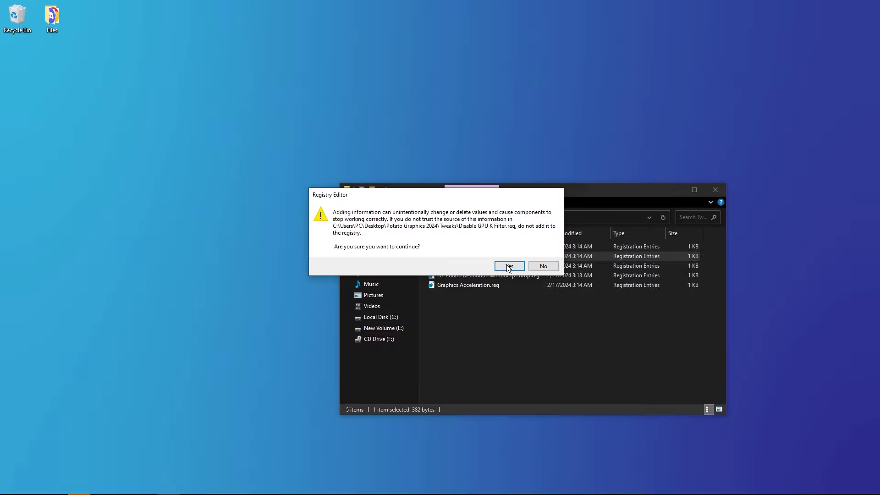
pyautogui.click(508, 268)
pyautogui.click(542, 251)
pyautogui.doubleClick(471, 267)
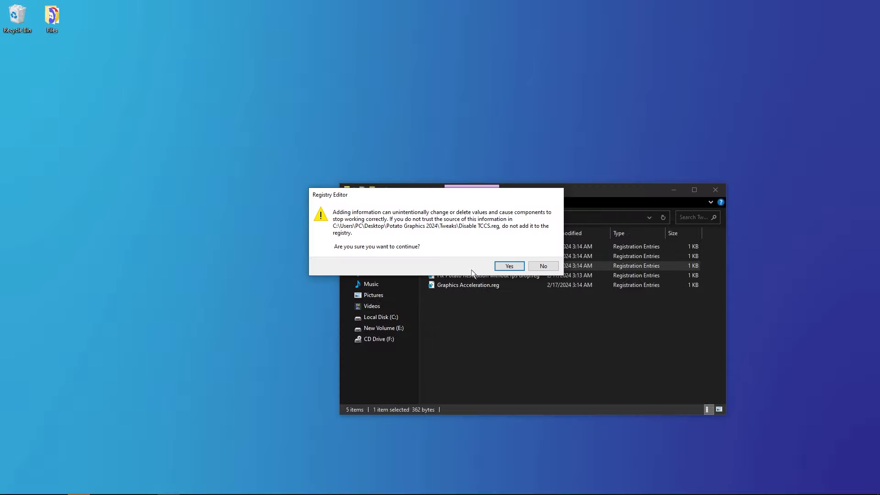
pyautogui.click(508, 267)
pyautogui.click(543, 252)
# Step: Merge Fix Potato Resolution without fps drop.reg and Graphics Acceleration.reg into the registry
pyautogui.click(488, 275)
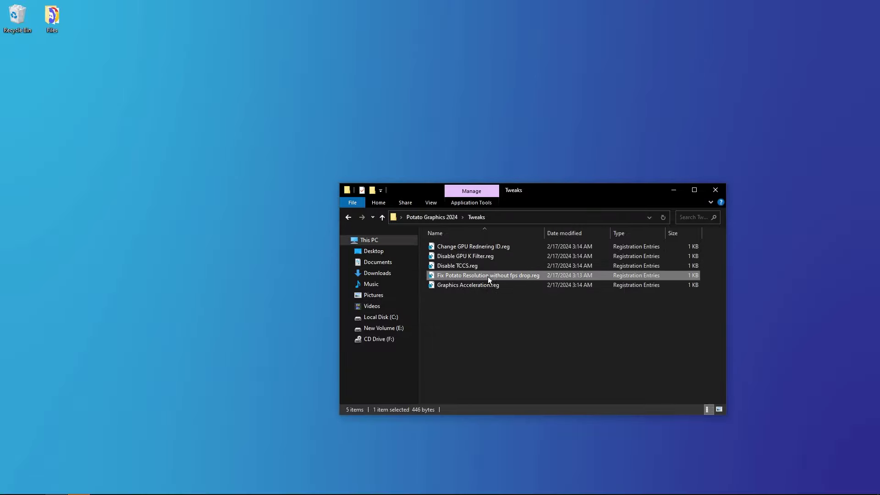
pyautogui.doubleClick(487, 275)
pyautogui.click(509, 266)
pyautogui.click(543, 252)
pyautogui.click(471, 286)
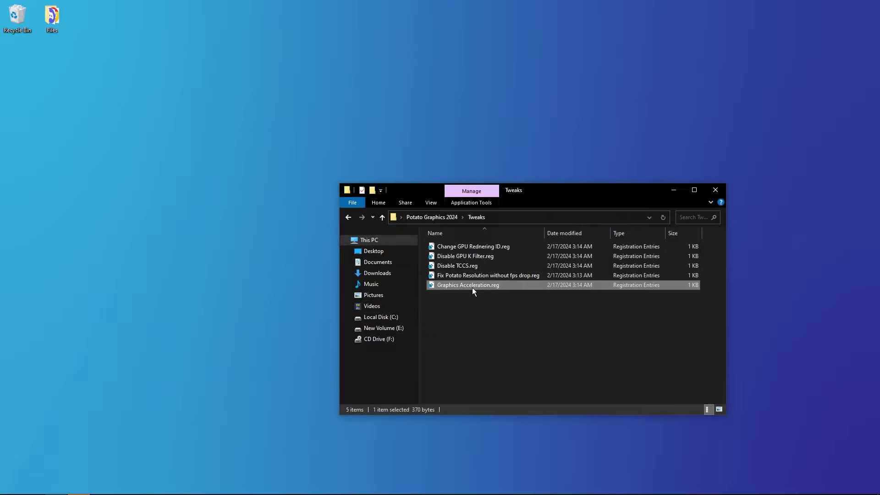
pyautogui.doubleClick(472, 286)
pyautogui.click(509, 266)
pyautogui.click(541, 253)
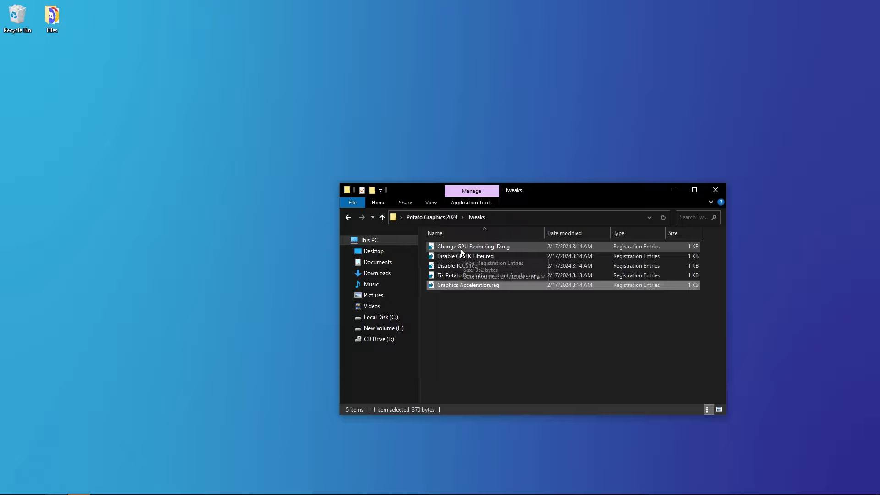
# Step: Go to the Windows Settings Tweaks folder of the pack and merge CPU Speed.reg into the registry
pyautogui.click(348, 217)
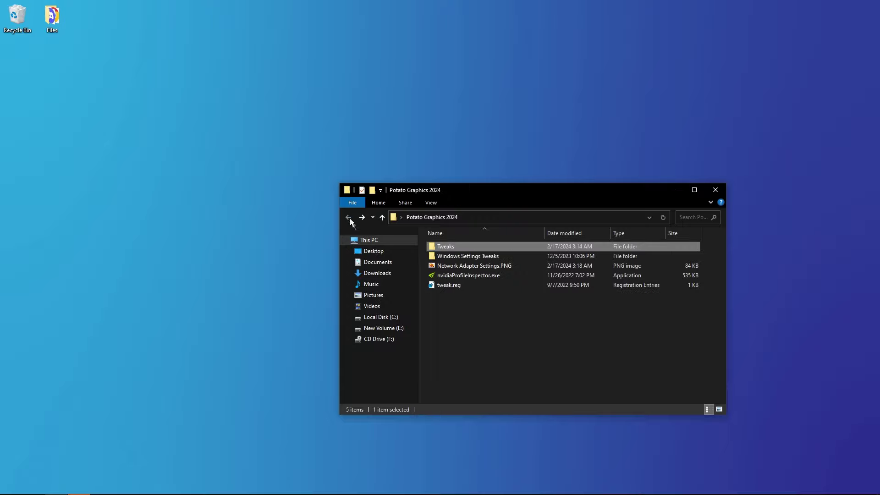
pyautogui.doubleClick(480, 256)
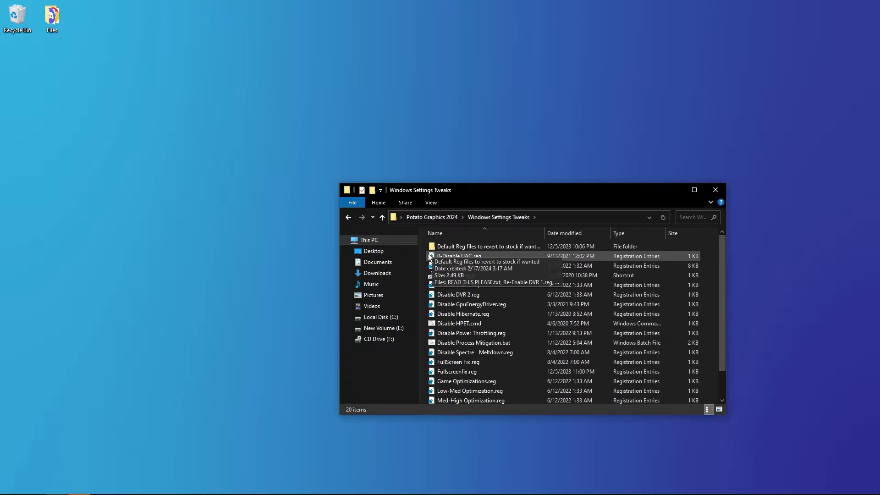
pyautogui.doubleClick(469, 267)
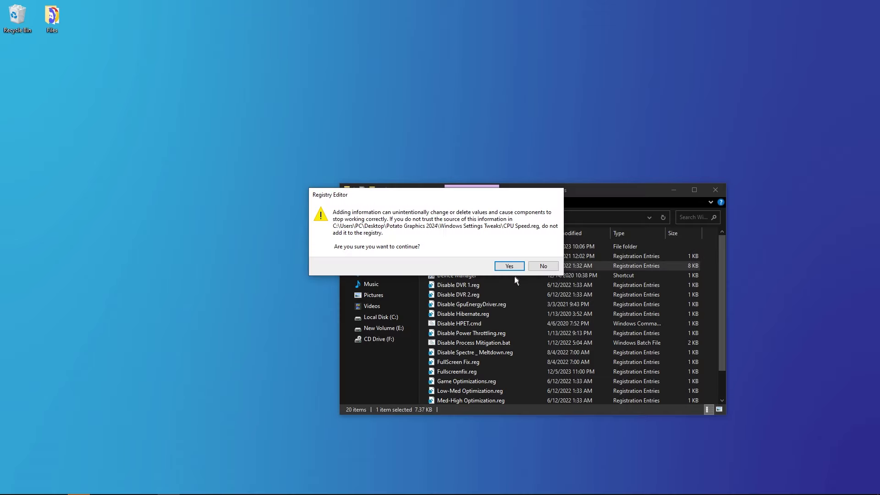
pyautogui.click(509, 266)
pyautogui.click(545, 251)
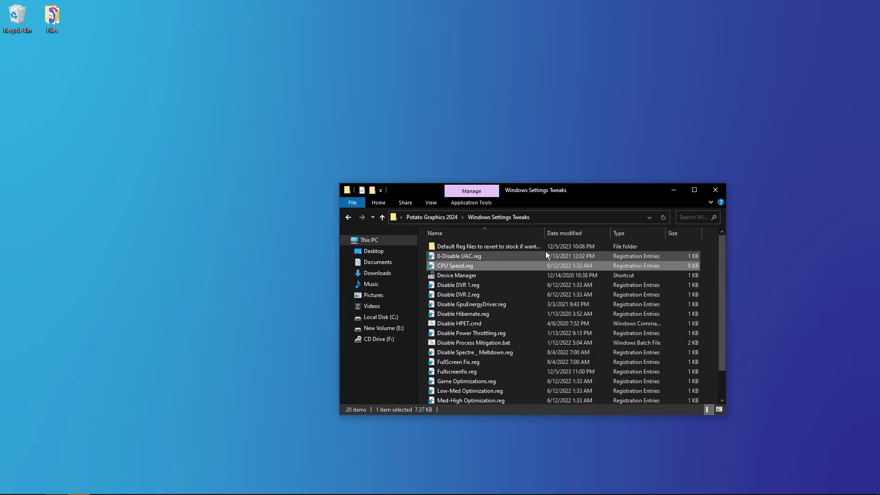
# Step: Open the Device Manager shortcut and check whether the High precision event timer under System devices is disabled
pyautogui.doubleClick(451, 275)
pyautogui.scroll(-4, 158, 195)
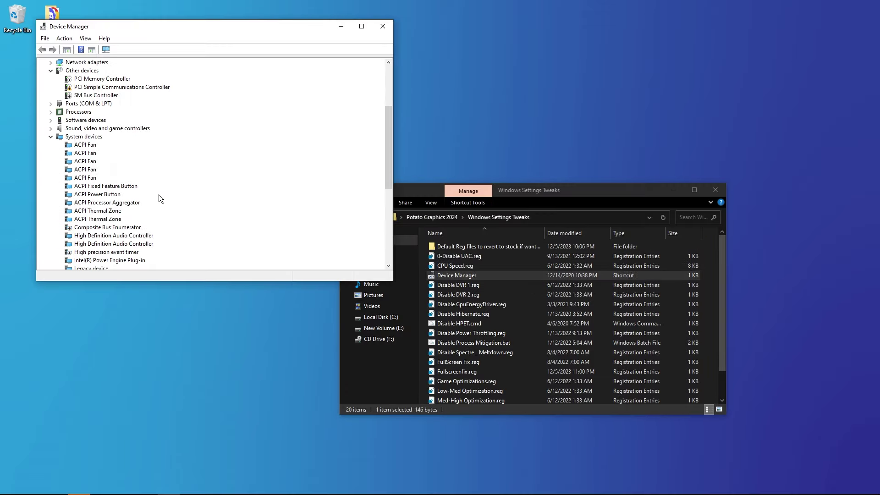
pyautogui.scroll(-2, 158, 194)
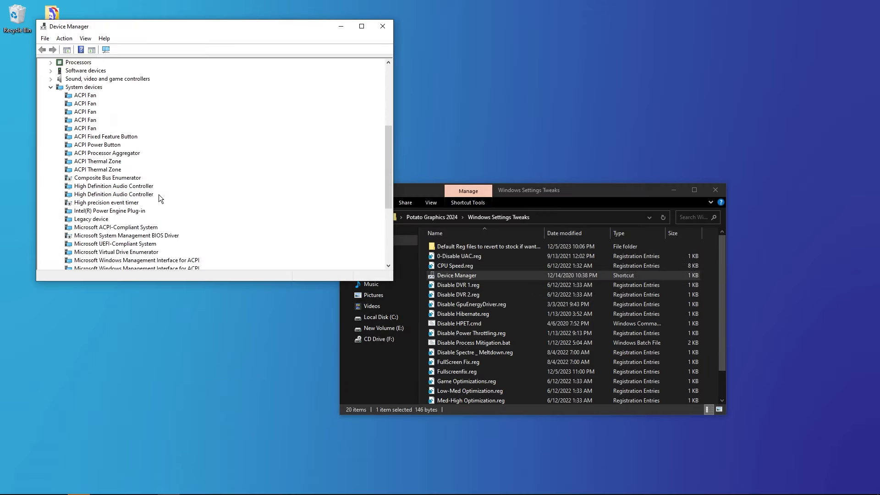
pyautogui.rightClick(91, 203)
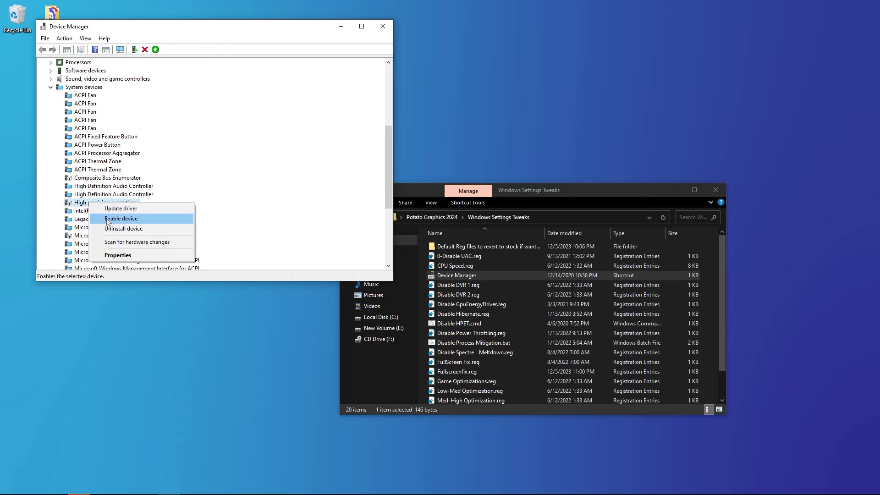
pyautogui.click(120, 219)
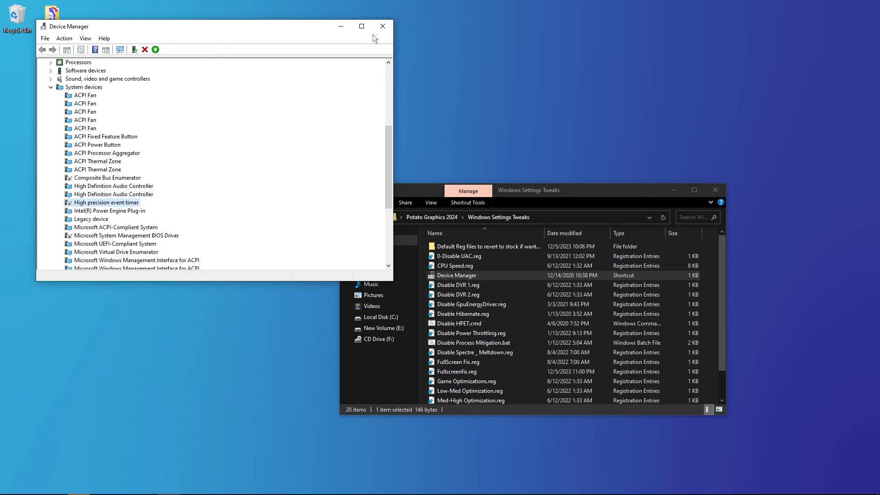
pyautogui.click(383, 26)
# Step: Merge Disable DVR 1.reg and Disable DVR 2.reg into the registry
pyautogui.doubleClick(474, 285)
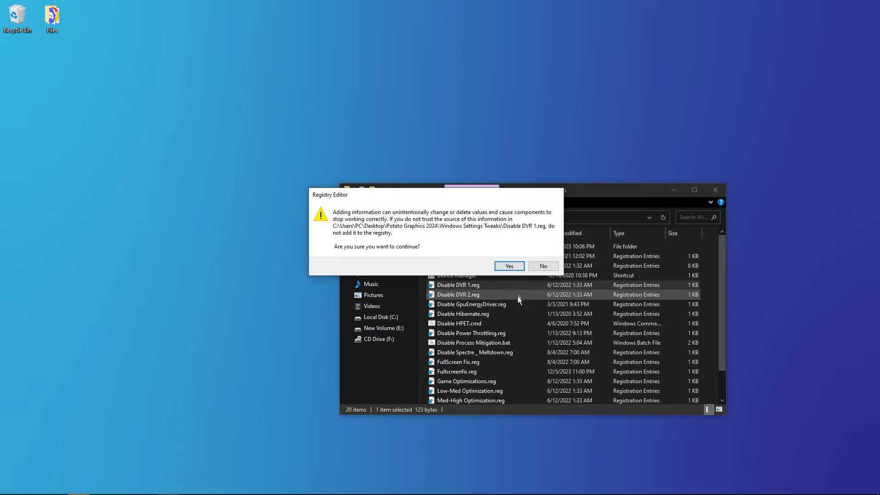
pyautogui.click(510, 266)
pyautogui.click(545, 252)
pyautogui.doubleClick(472, 295)
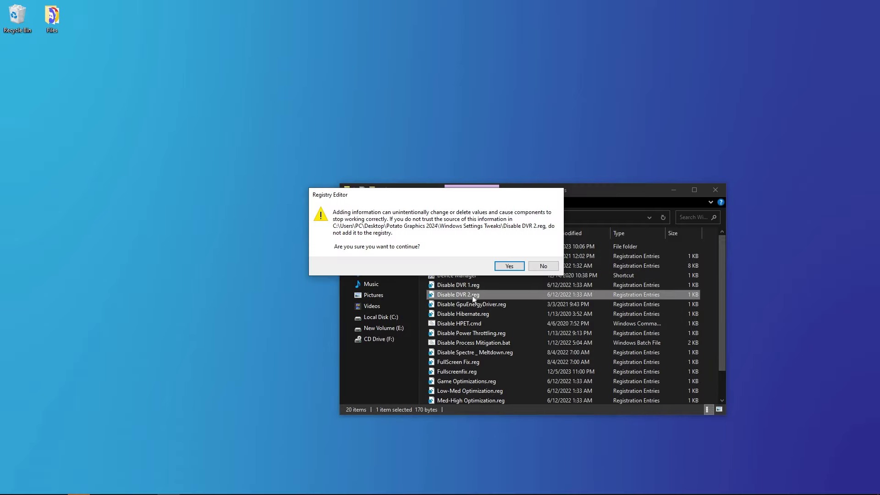
pyautogui.click(517, 267)
# Step: Merge Disable GpuEnergyDriver.reg and Disable Hibernate.reg into the registry
pyautogui.click(519, 304)
pyautogui.click(519, 304)
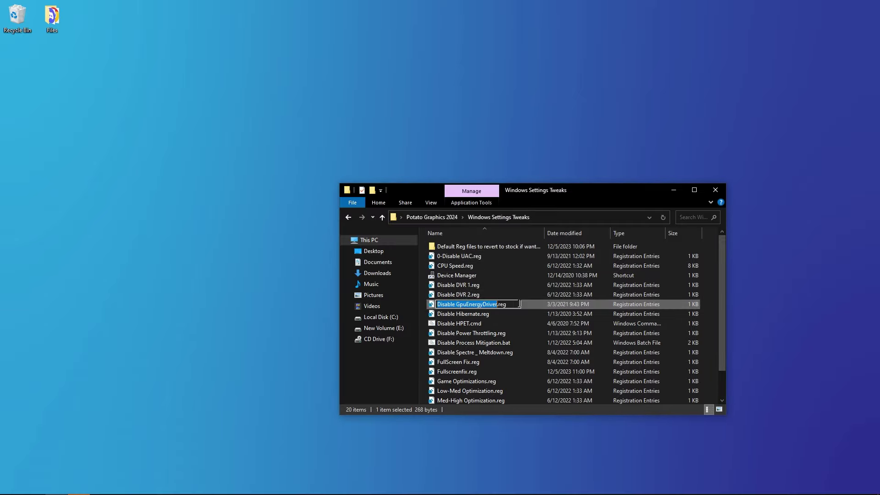
pyautogui.doubleClick(523, 305)
pyautogui.click(510, 265)
pyautogui.click(538, 257)
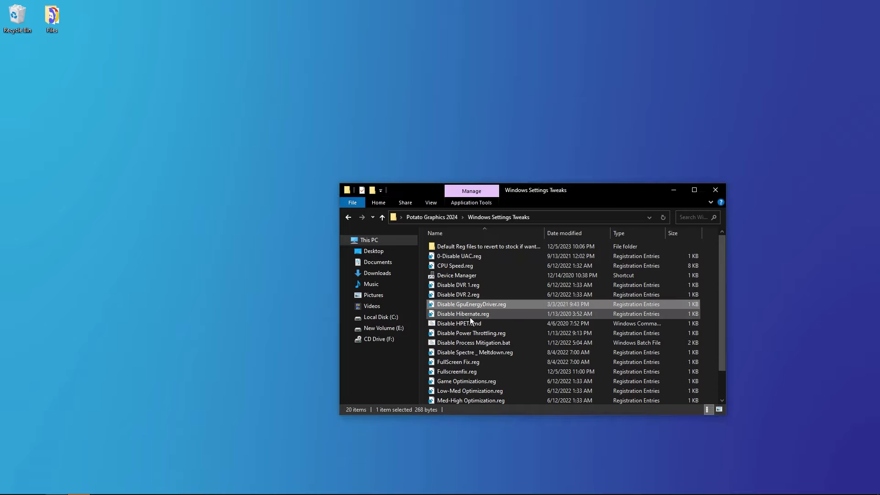
pyautogui.doubleClick(469, 316)
pyautogui.click(510, 266)
pyautogui.click(542, 252)
# Step: Run the Disable HPET.cmd script and dismiss its console window
pyautogui.click(461, 323)
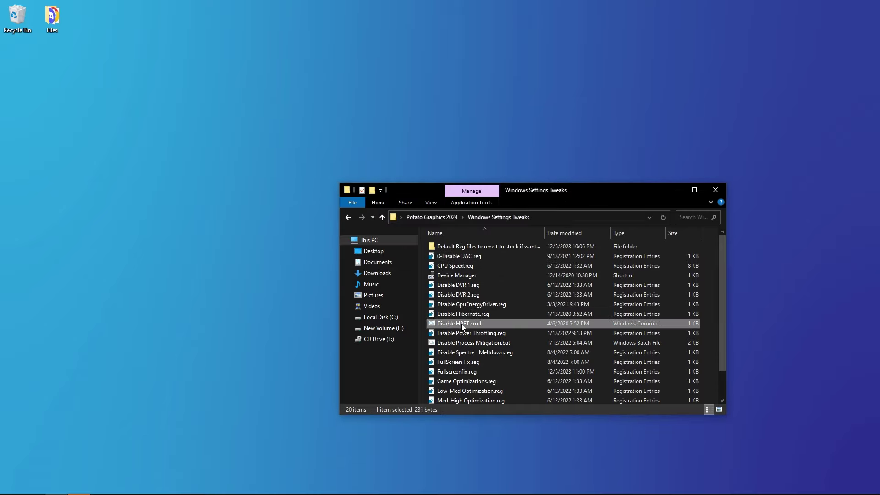
pyautogui.doubleClick(461, 324)
pyautogui.press('space')
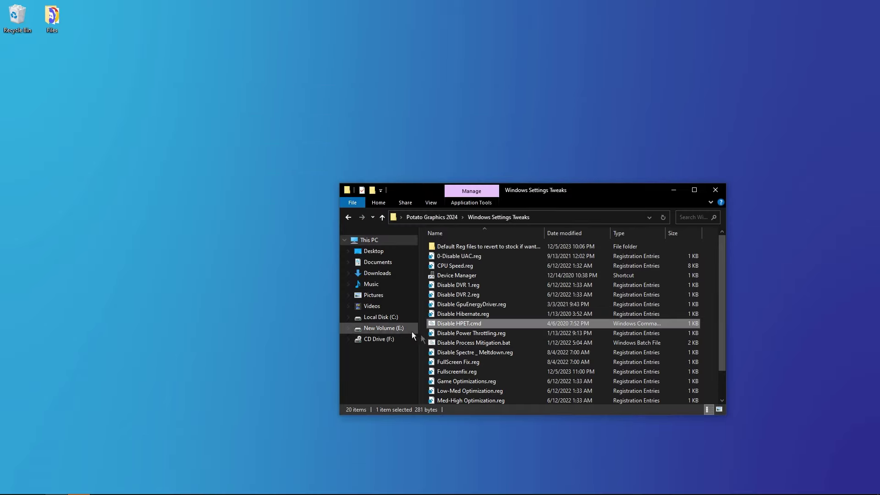
# Step: Merge Disable Power Throttling.reg into the registry and run Disable Process Mitigation.bat through to its end
pyautogui.doubleClick(474, 334)
pyautogui.click(508, 264)
pyautogui.click(543, 252)
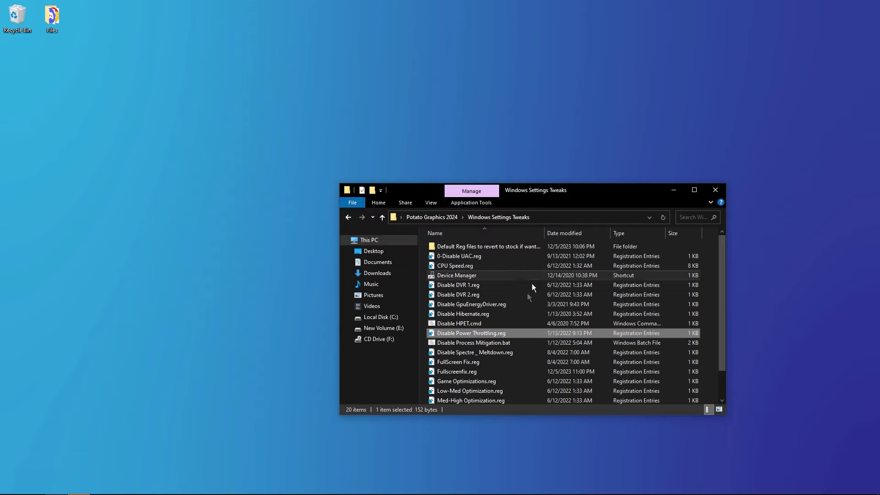
pyautogui.doubleClick(487, 345)
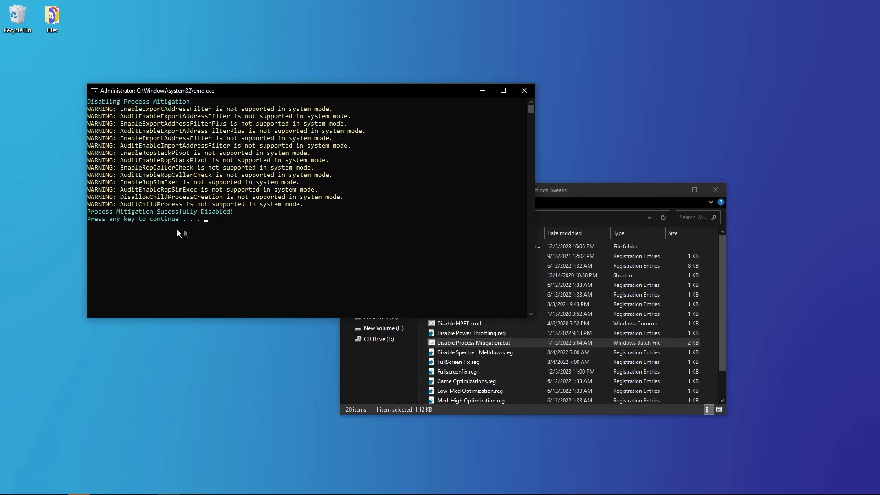
pyautogui.press('Return')
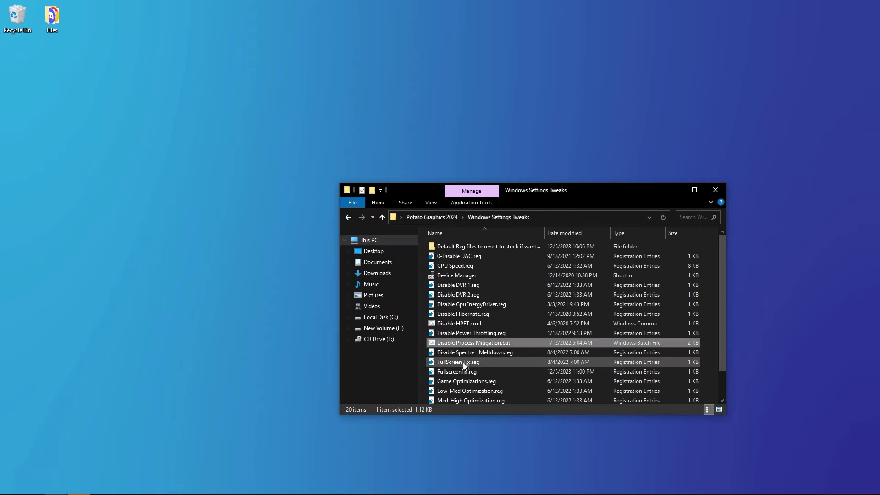
# Step: Merge Disable Spectre _ Meltdown.reg and FullScreen Fix.reg into the registry
pyautogui.doubleClick(471, 352)
pyautogui.click(509, 267)
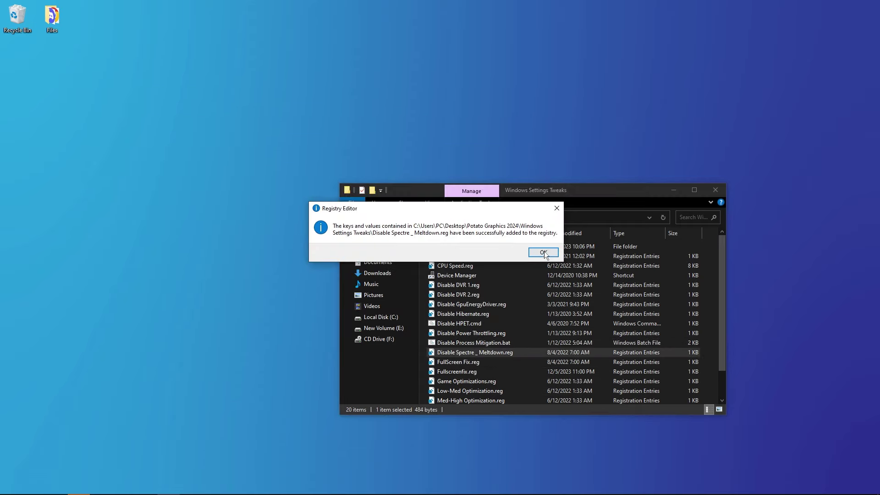
pyautogui.click(541, 252)
pyautogui.scroll(-1, 492, 333)
pyautogui.doubleClick(461, 332)
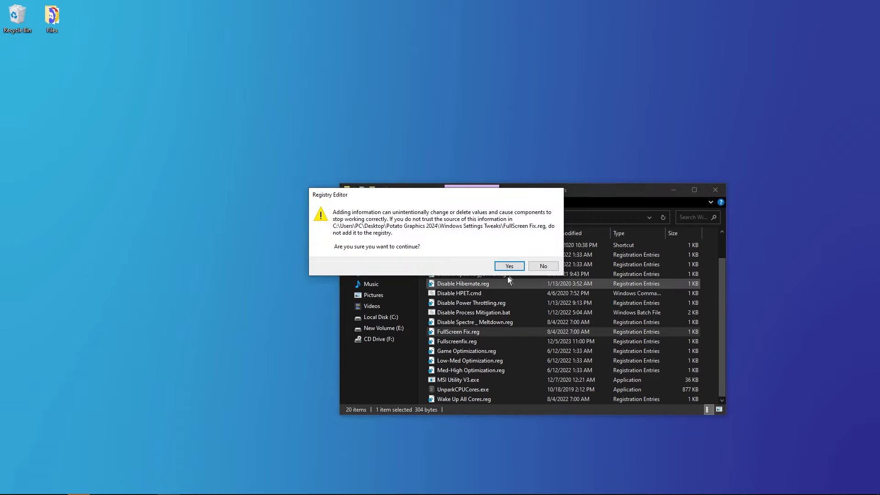
pyautogui.click(508, 265)
pyautogui.click(540, 253)
# Step: Merge Fullscreenfix.reg and Game Optimizations.reg into the registry
pyautogui.doubleClick(458, 340)
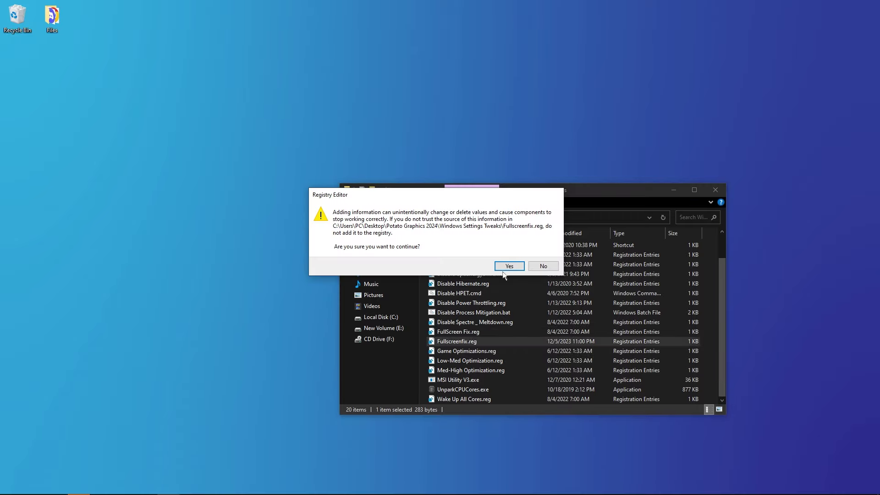
pyautogui.click(507, 264)
pyautogui.click(541, 255)
pyautogui.click(474, 351)
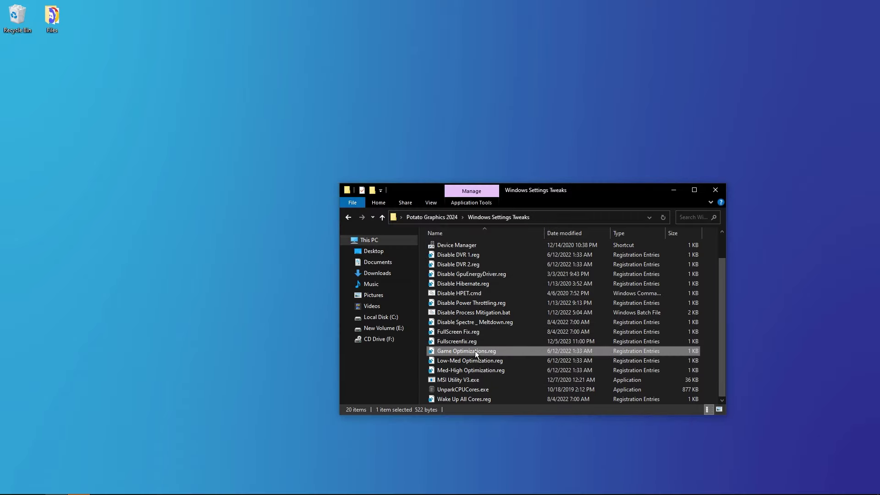
pyautogui.click(508, 264)
pyautogui.click(541, 255)
# Step: Merge Low-Med Optimization.reg and Med-High Optimization.reg into the registry
pyautogui.click(474, 361)
pyautogui.doubleClick(474, 364)
pyautogui.click(508, 265)
pyautogui.click(541, 255)
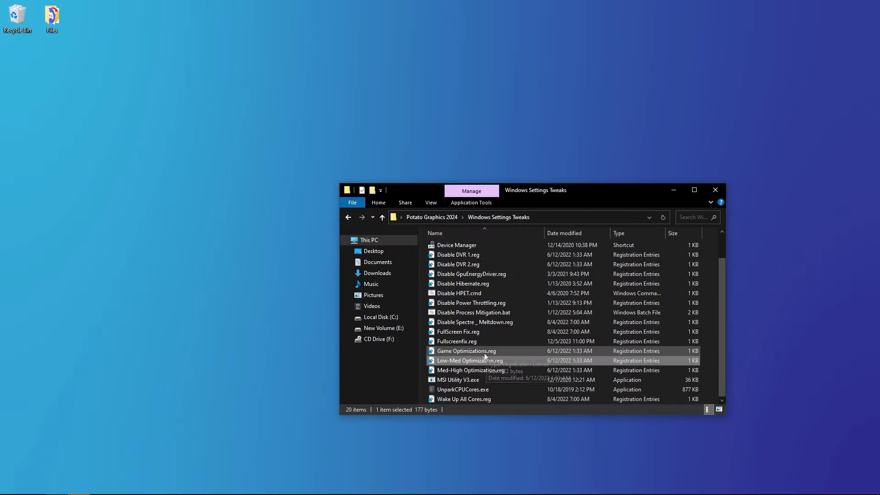
pyautogui.doubleClick(443, 371)
pyautogui.click(508, 265)
pyautogui.click(541, 255)
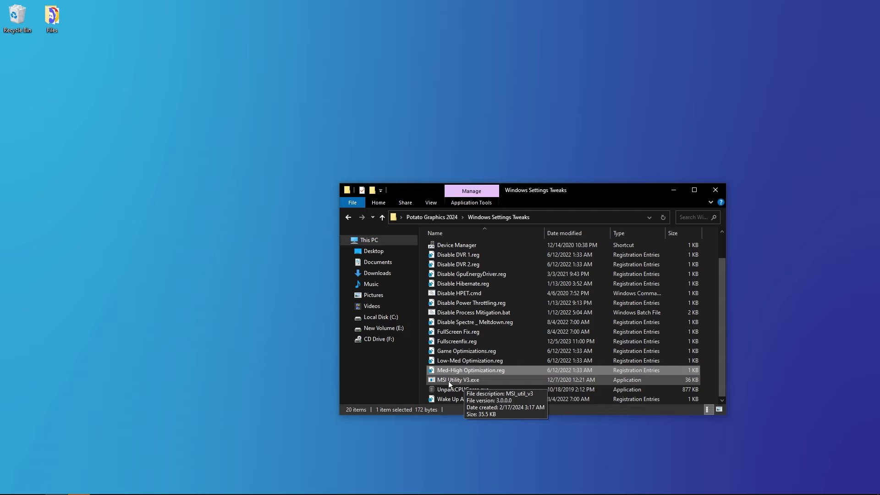
# Step: Run UnparkCPUCores.exe, unpark all CPU cores at a core parking index of 100%, and close the utility
pyautogui.click(460, 389)
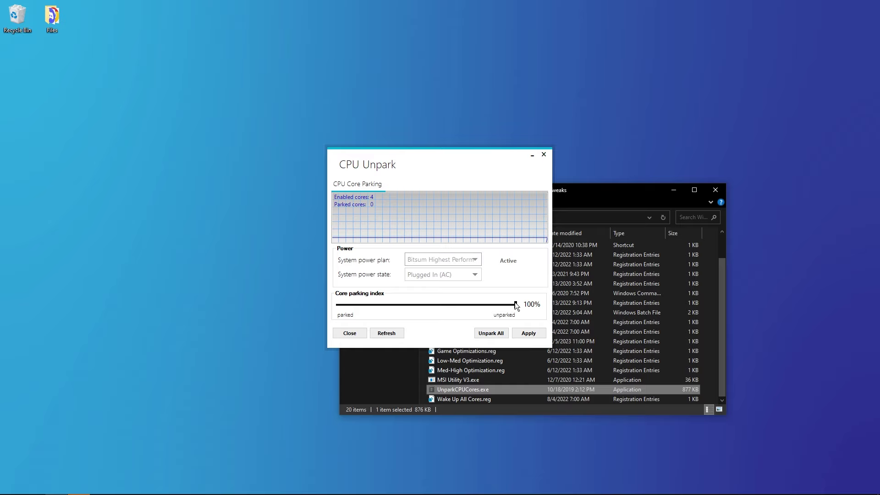
pyautogui.moveTo(515, 305); pyautogui.dragTo(505, 307)
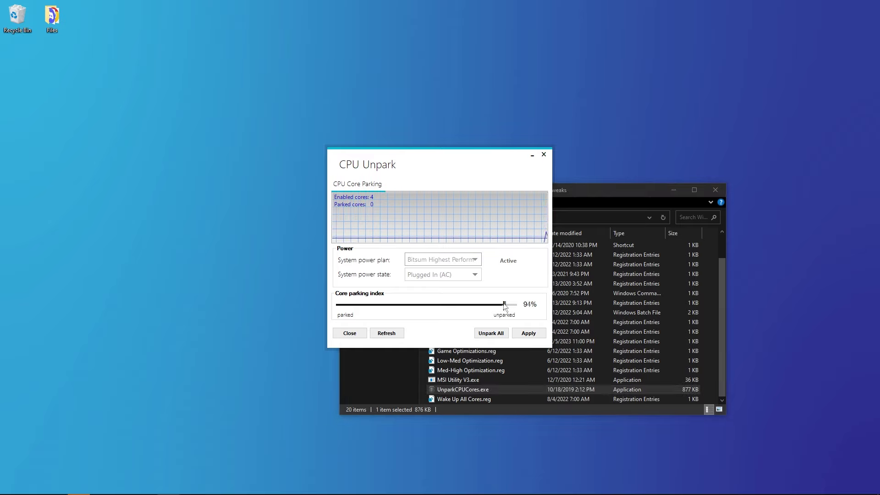
pyautogui.click(488, 331)
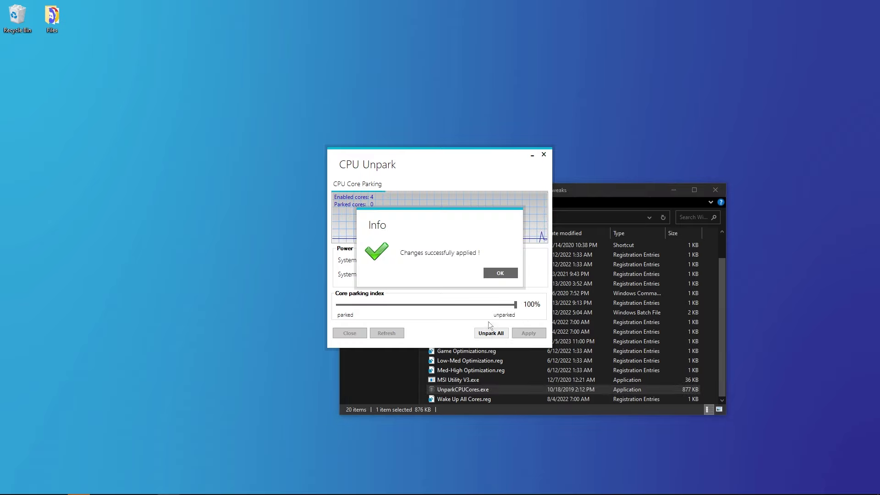
pyautogui.click(500, 274)
pyautogui.click(544, 155)
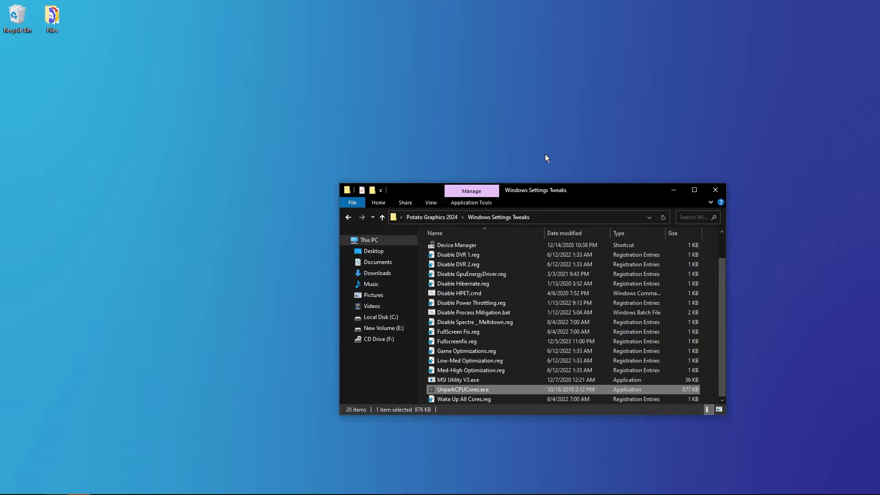
# Step: Merge Wake Up All Cores.reg into the registry
pyautogui.doubleClick(458, 400)
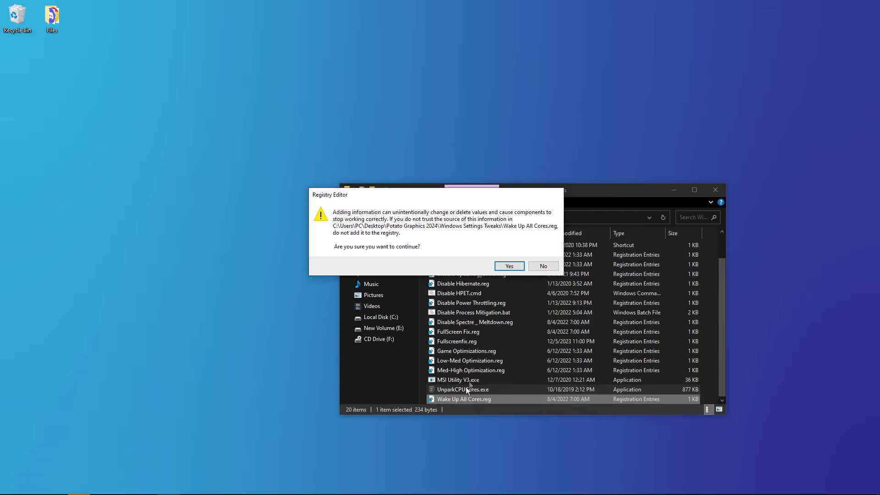
pyautogui.click(507, 265)
pyautogui.click(544, 252)
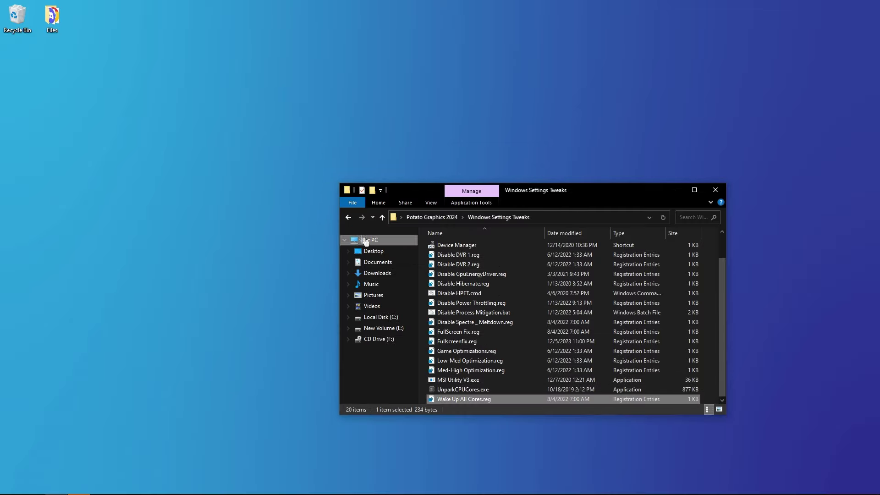
# Step: Open the Network Adapter Settings.PNG reference from the Potato Graphics 2024 folder and place the Network Connections window beside its list
pyautogui.click(348, 217)
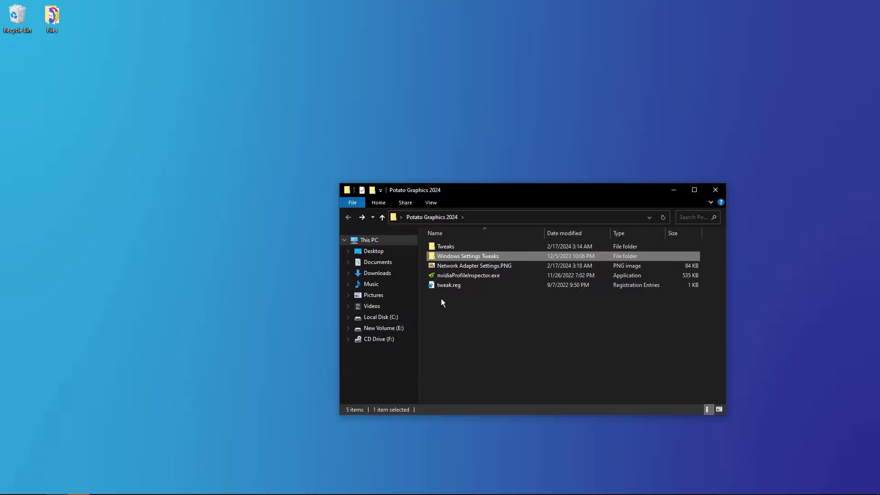
pyautogui.doubleClick(457, 266)
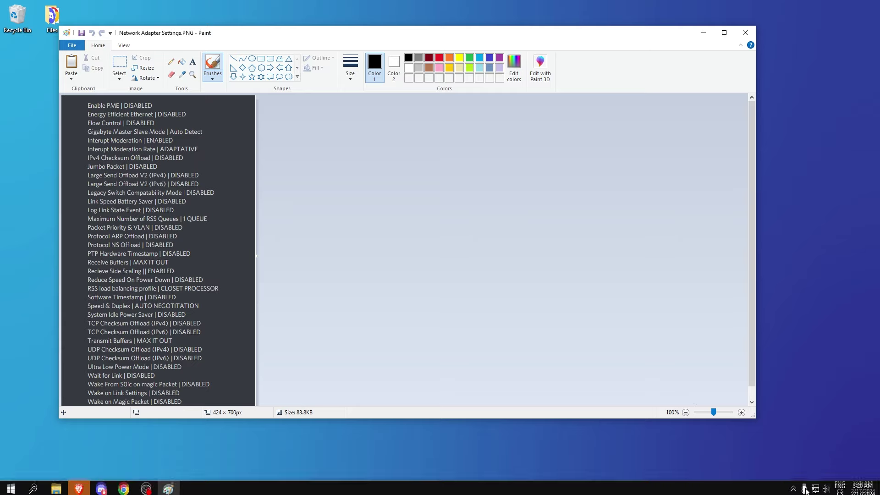
pyautogui.click(817, 486)
pyautogui.rightClick(816, 485)
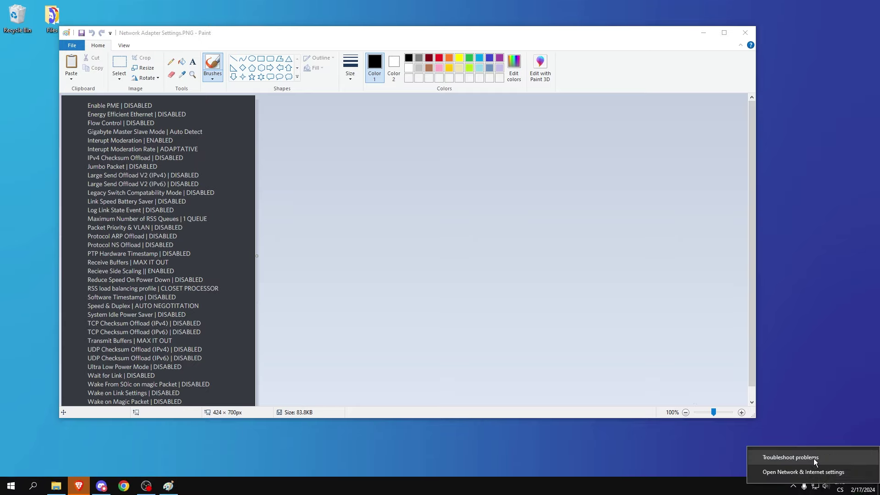
pyautogui.click(794, 472)
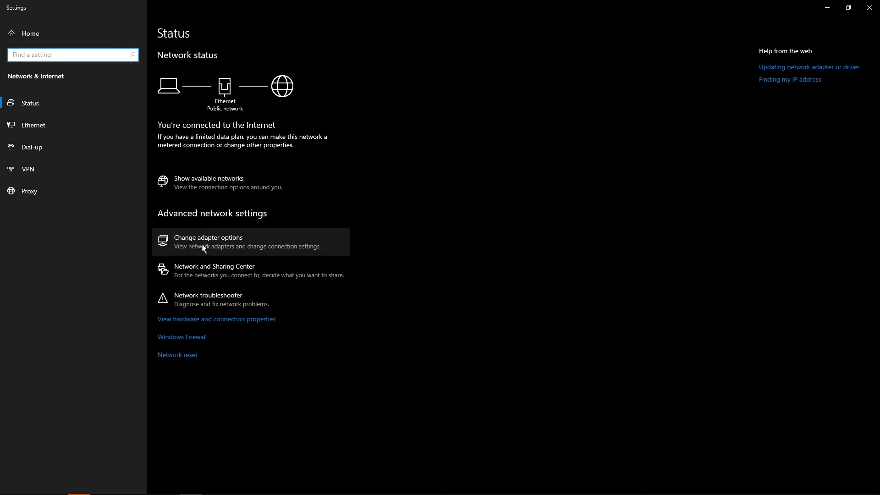
pyautogui.click(183, 246)
pyautogui.click(870, 8)
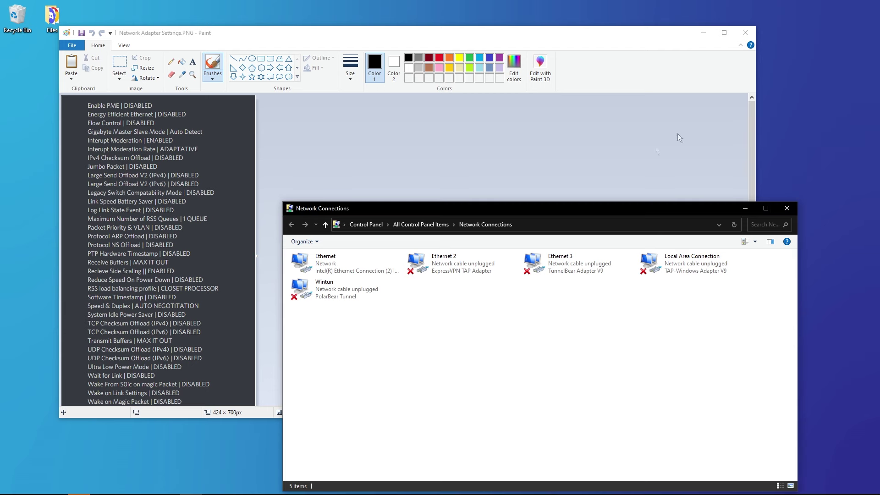
pyautogui.moveTo(412, 208); pyautogui.dragTo(724, 164)
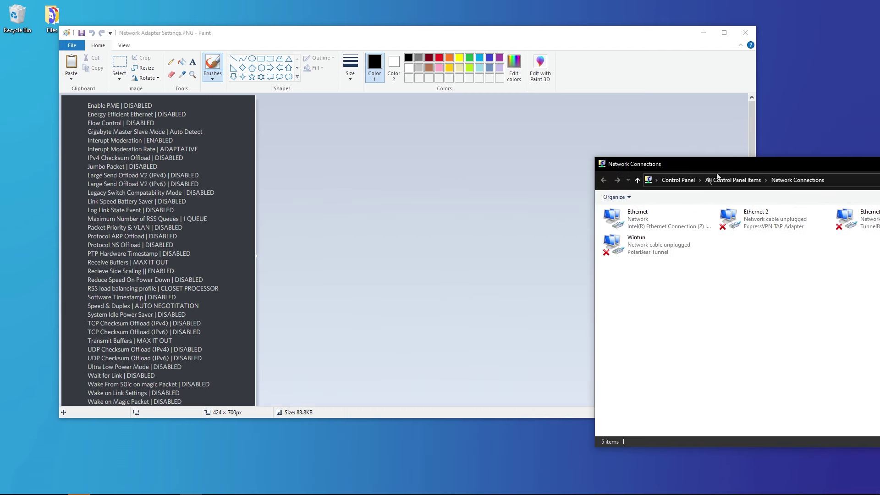
# Step: Open the Ethernet connection's Intel adapter configuration beside the reference list and check its power management options
pyautogui.rightClick(640, 216)
pyautogui.click(667, 302)
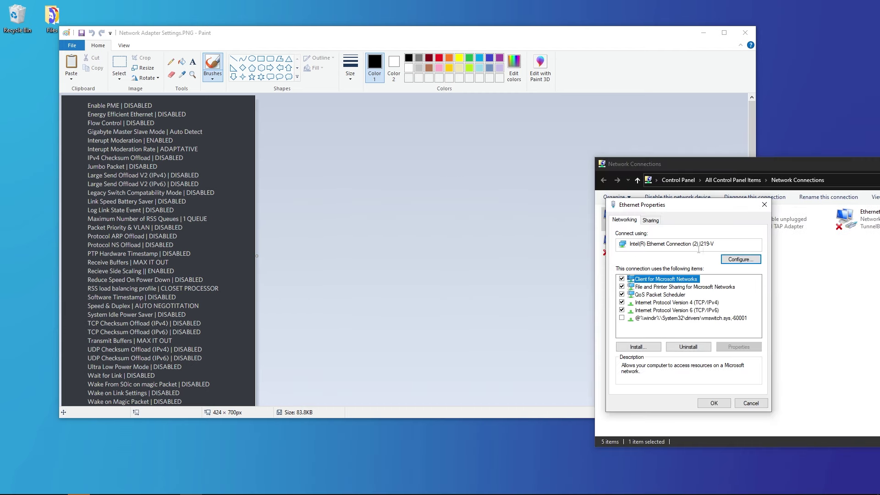
pyautogui.click(743, 260)
pyautogui.moveTo(91, 33); pyautogui.dragTo(477, 127)
pyautogui.click(551, 142)
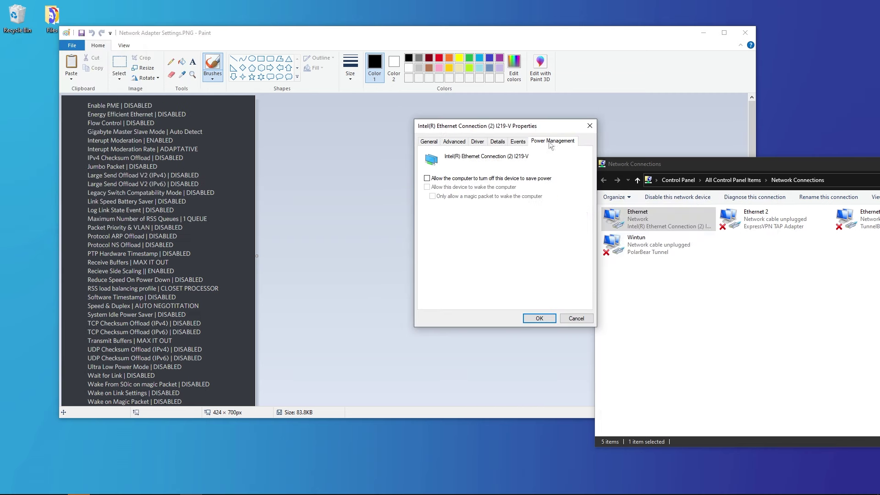
# Step: Check Enable PME in the adapter's advanced properties and set Energy Efficient Ethernet and Flow Control to disabled
pyautogui.click(453, 142)
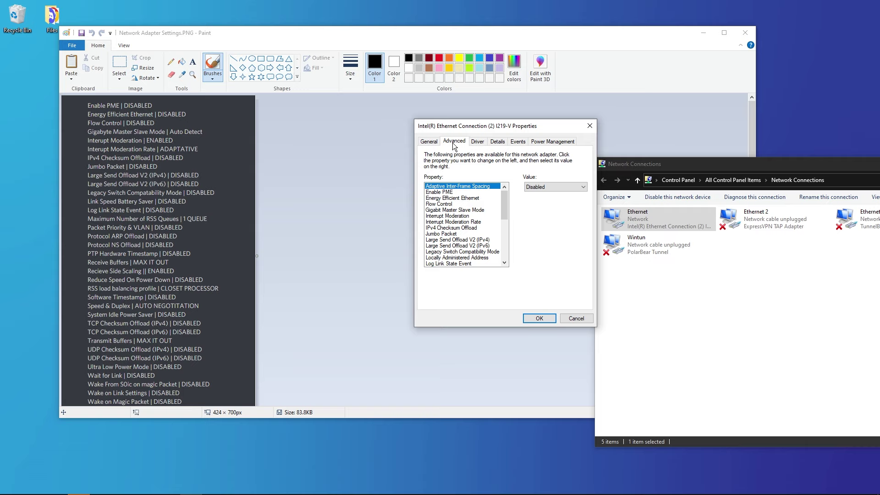
pyautogui.click(456, 193)
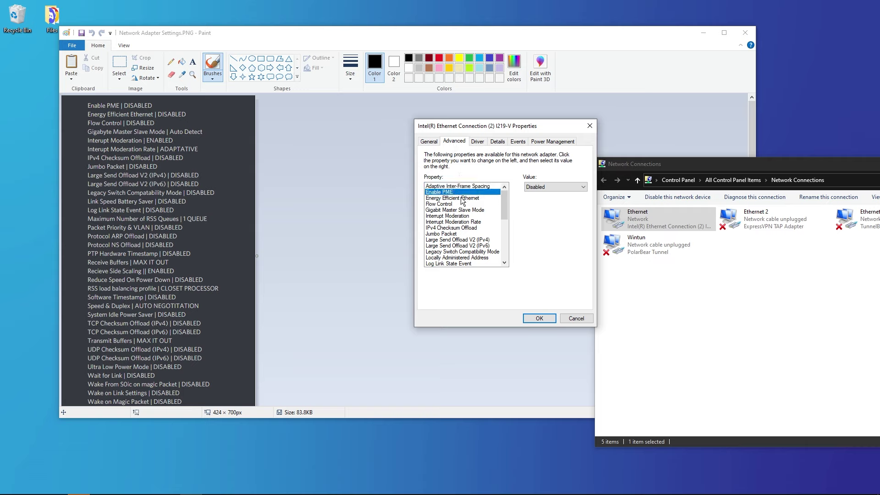
pyautogui.click(463, 200)
pyautogui.click(551, 188)
pyautogui.click(537, 195)
pyautogui.click(454, 204)
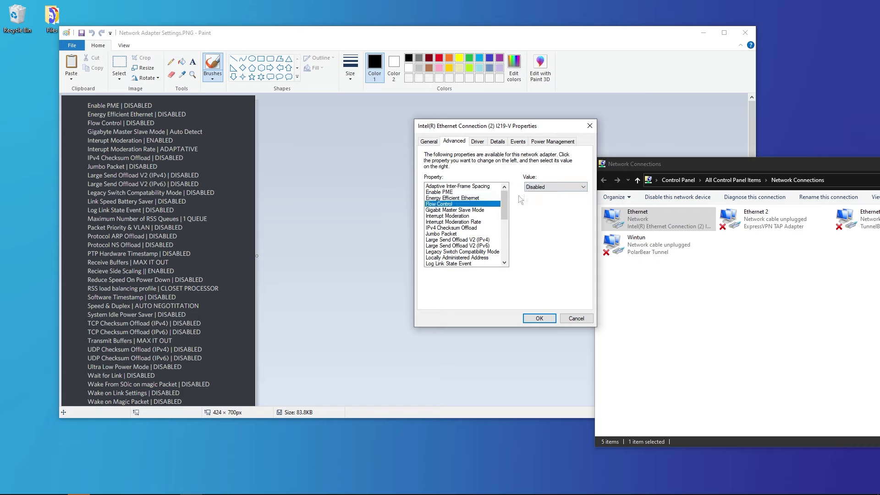
pyautogui.click(542, 188)
pyautogui.click(536, 195)
# Step: Check Gigabit Master Slave Mode and Interrupt Moderation against the reference, and set Interrupt Moderation Rate to Adaptive
pyautogui.click(471, 210)
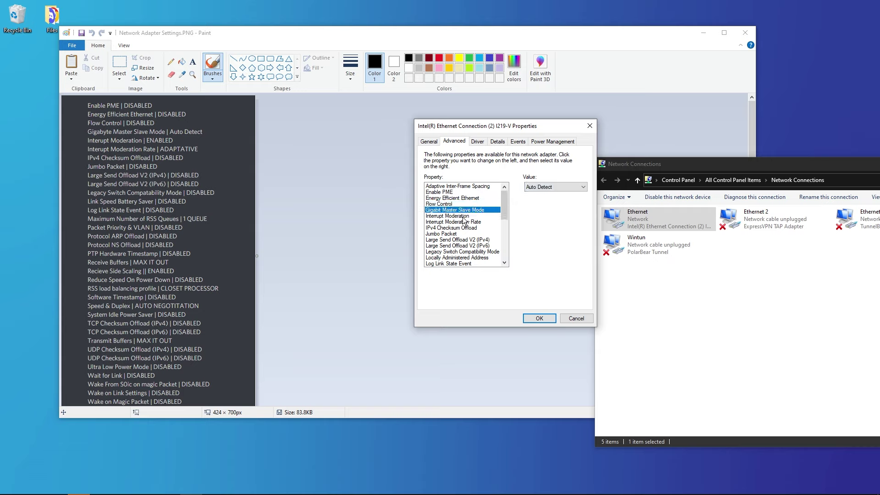
pyautogui.click(463, 217)
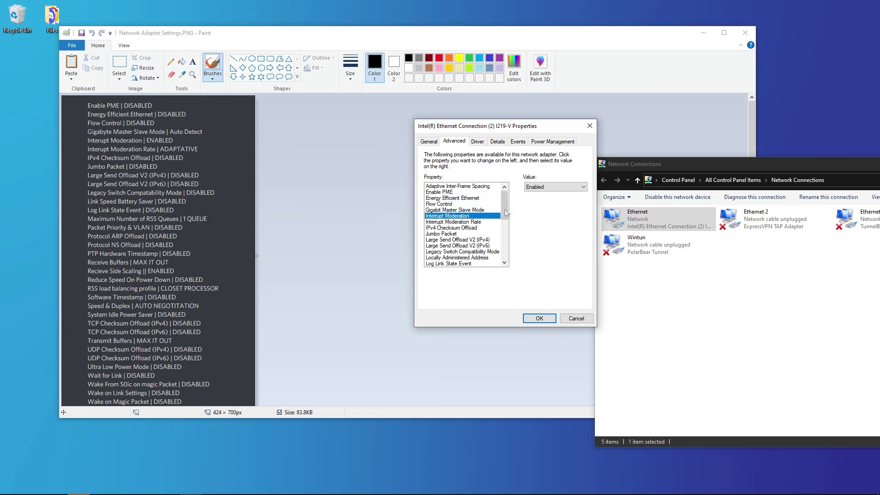
pyautogui.click(476, 222)
pyautogui.click(545, 188)
pyautogui.click(541, 196)
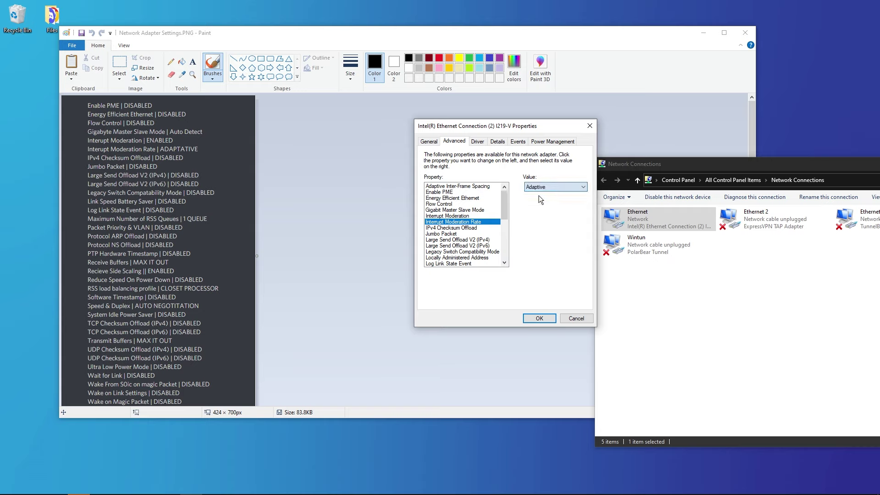
# Step: Compare the adapter properties from IPv4 Checksum Offload through Log Link State Event with the reference list
pyautogui.click(472, 229)
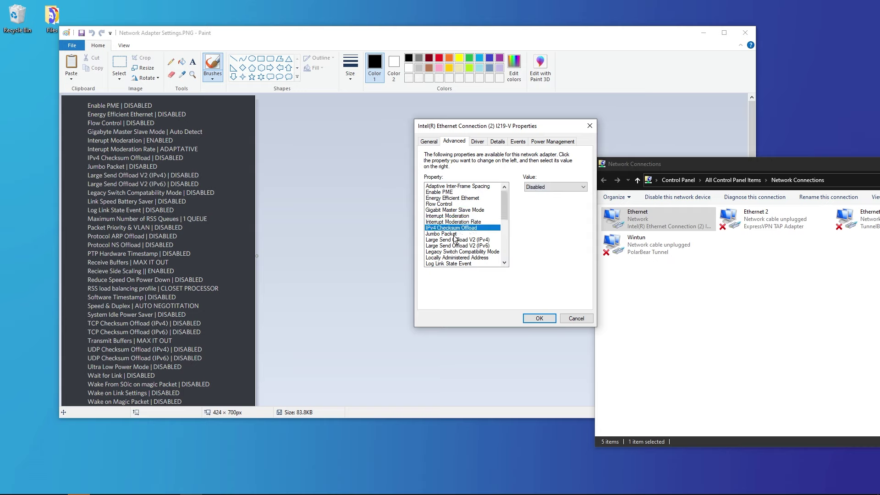
pyautogui.click(455, 236)
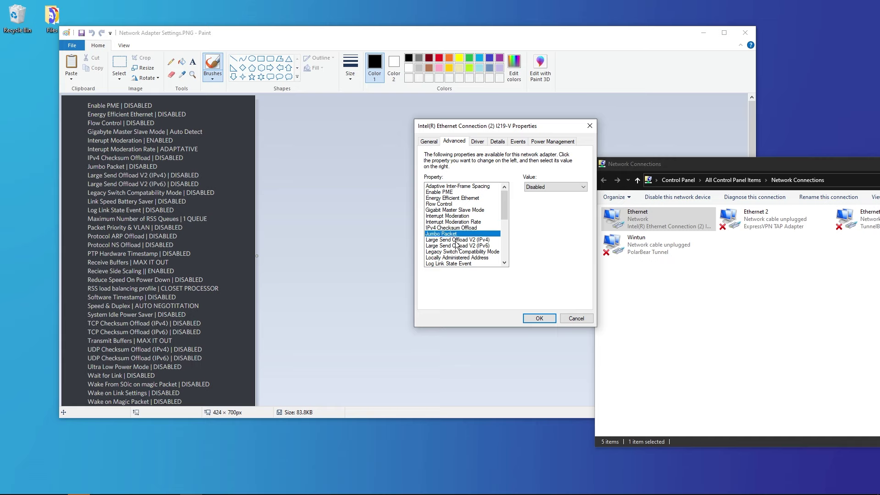
pyautogui.click(457, 241)
pyautogui.click(458, 246)
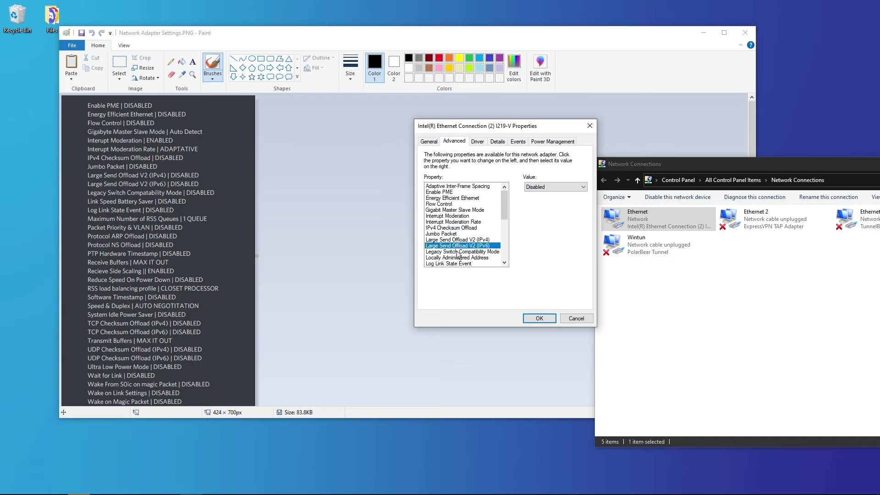
pyautogui.click(460, 253)
pyautogui.click(461, 258)
pyautogui.scroll(-1, 460, 254)
pyautogui.click(457, 246)
pyautogui.scroll(-1, 457, 248)
# Step: Set Maximum Number of RSS Queues to 1 Queue and disable Packet Priority & VLAN
pyautogui.click(467, 234)
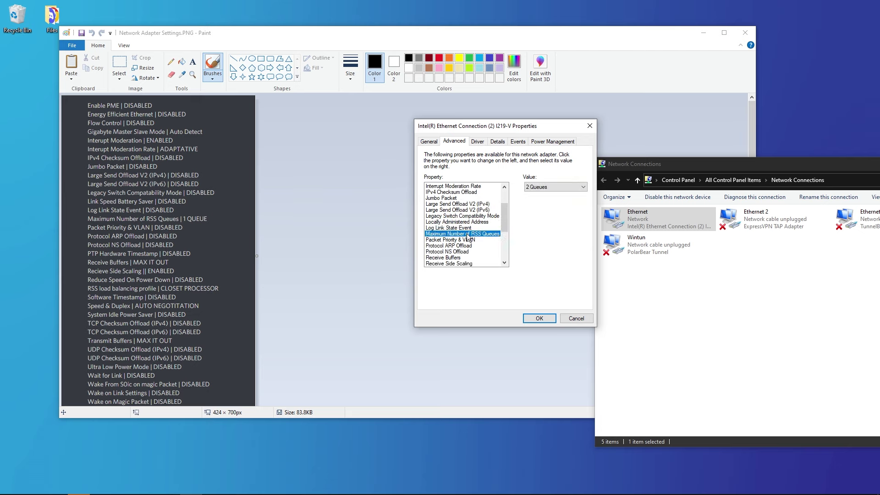
pyautogui.click(550, 187)
pyautogui.click(540, 198)
pyautogui.click(468, 240)
pyautogui.click(469, 246)
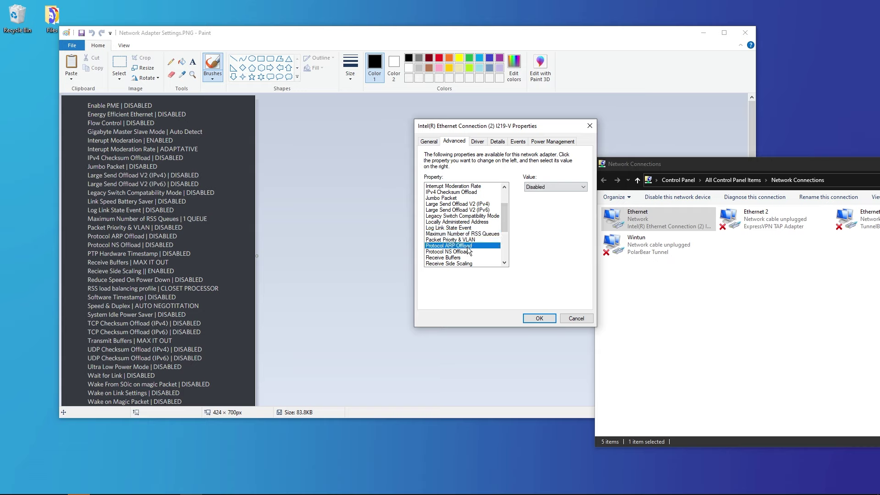
pyautogui.press('Up')
pyautogui.click(554, 187)
pyautogui.click(558, 197)
# Step: Check Protocol ARP Offload, Protocol NS Offload, Receive Buffers and Reduce Speed On Power Down, and set Receive Side Scaling to Enabled
pyautogui.scroll(-2, 466, 211)
pyautogui.click(467, 211)
pyautogui.click(467, 216)
pyautogui.click(467, 223)
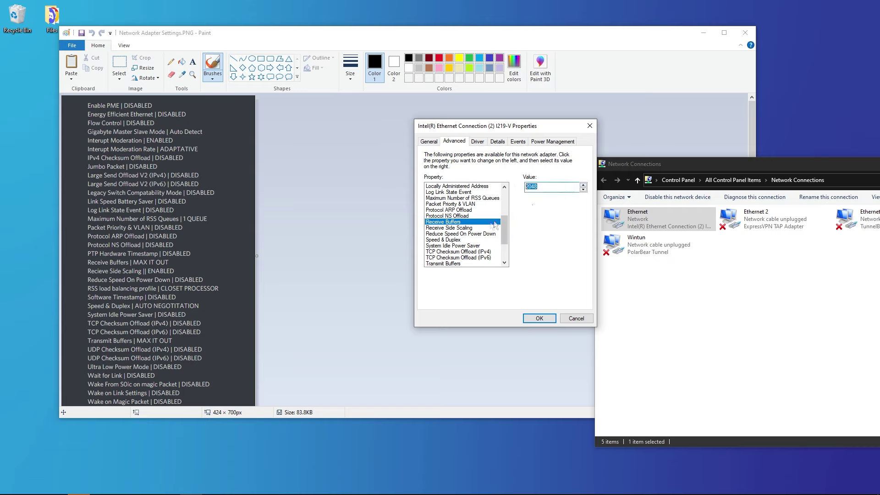
pyautogui.click(440, 228)
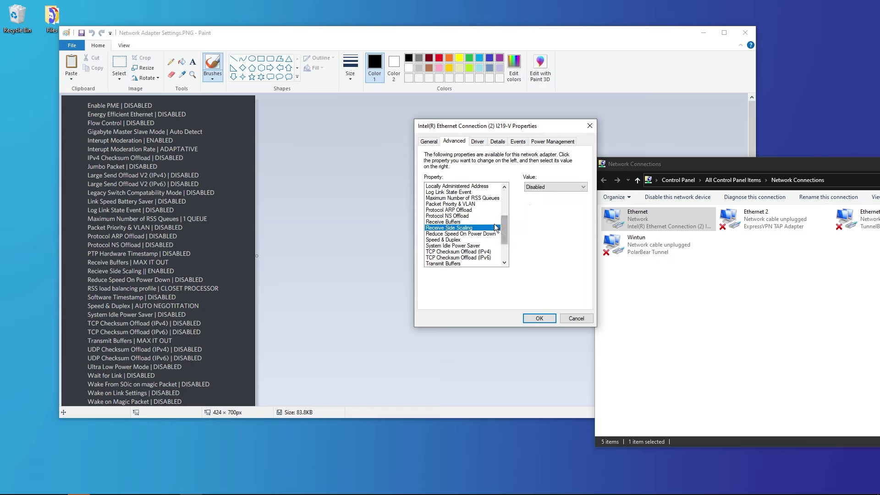
pyautogui.click(545, 187)
pyautogui.click(543, 199)
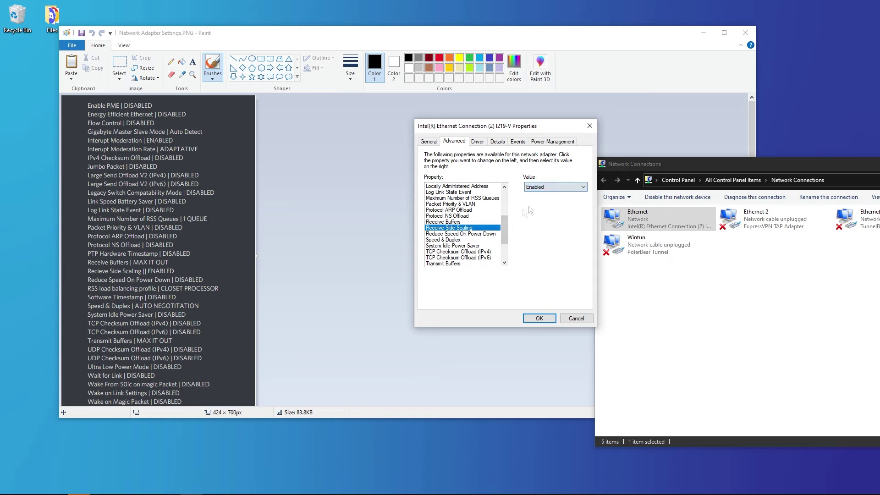
pyautogui.click(480, 235)
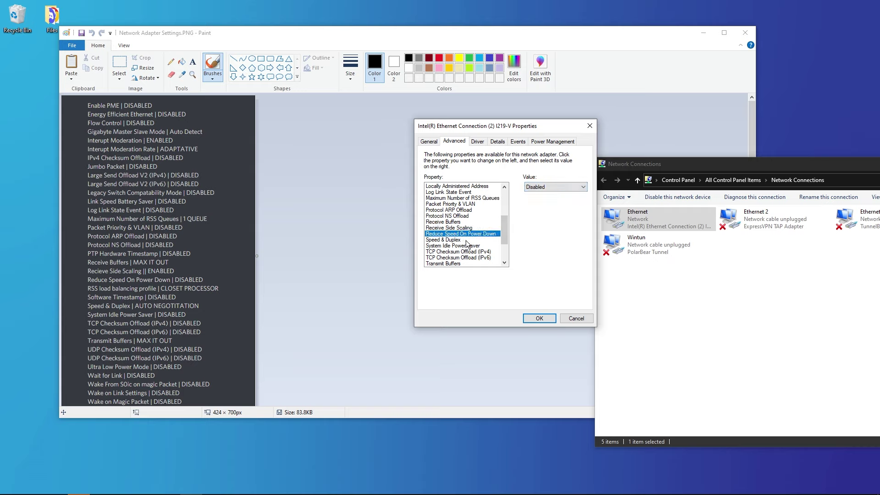
# Step: Compare Speed & Duplex, System Idle Power Saver, TCP Checksum Offload (IPv4 and IPv6) and Transmit Buffers with the reference list
pyautogui.click(466, 240)
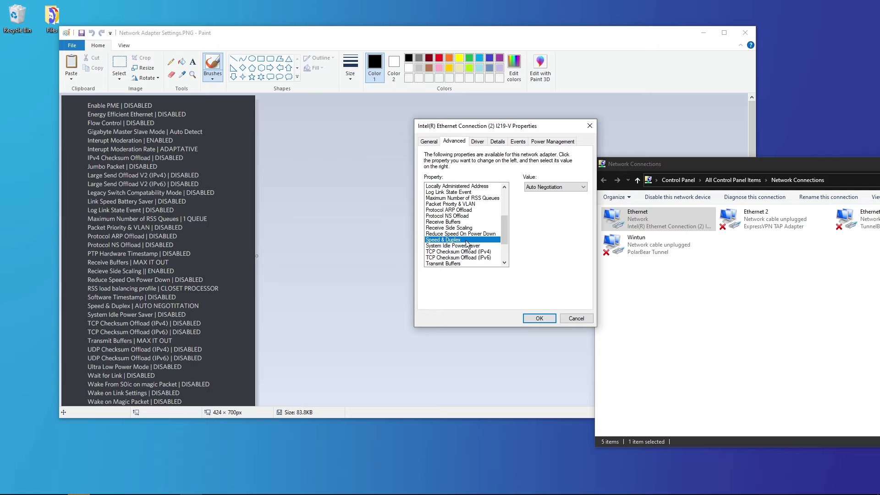
pyautogui.click(461, 246)
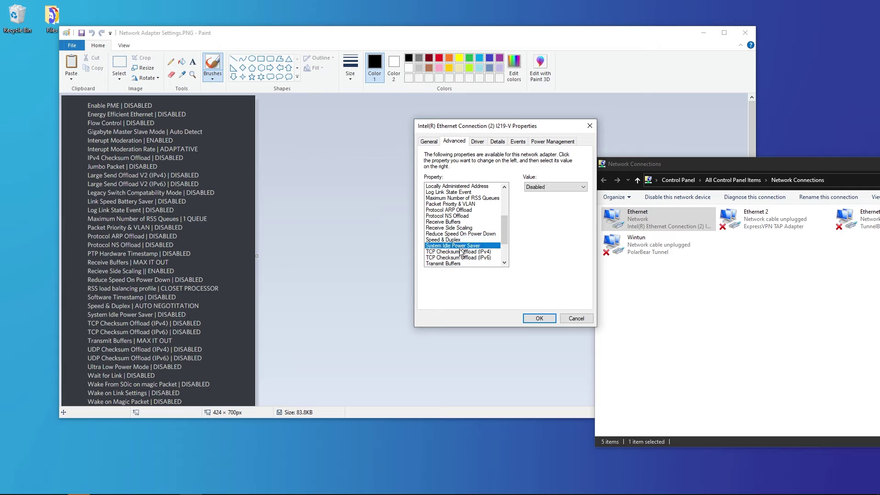
pyautogui.click(461, 252)
pyautogui.scroll(-2, 466, 259)
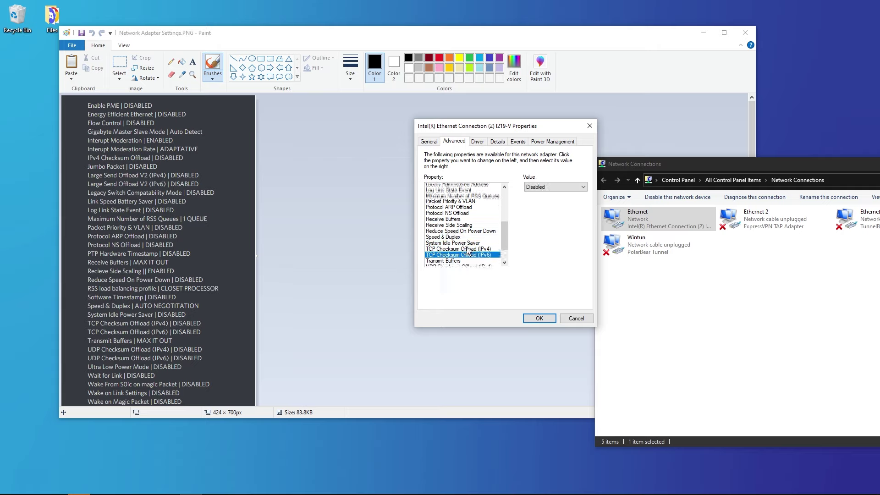
pyautogui.click(459, 228)
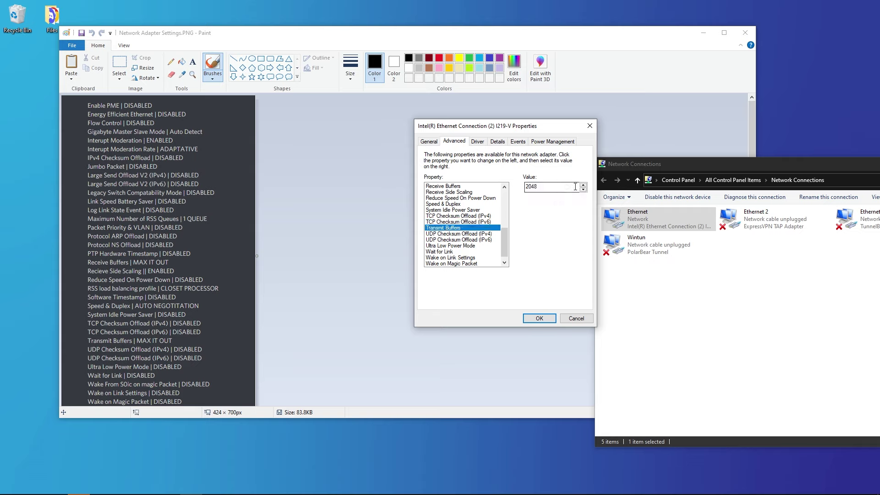
pyautogui.moveTo(570, 186); pyautogui.dragTo(500, 200)
# Step: Set UDP Checksum Offload to Disabled for both IPv4 and IPv6
pyautogui.click(470, 234)
pyautogui.click(544, 187)
pyautogui.click(545, 195)
pyautogui.click(458, 239)
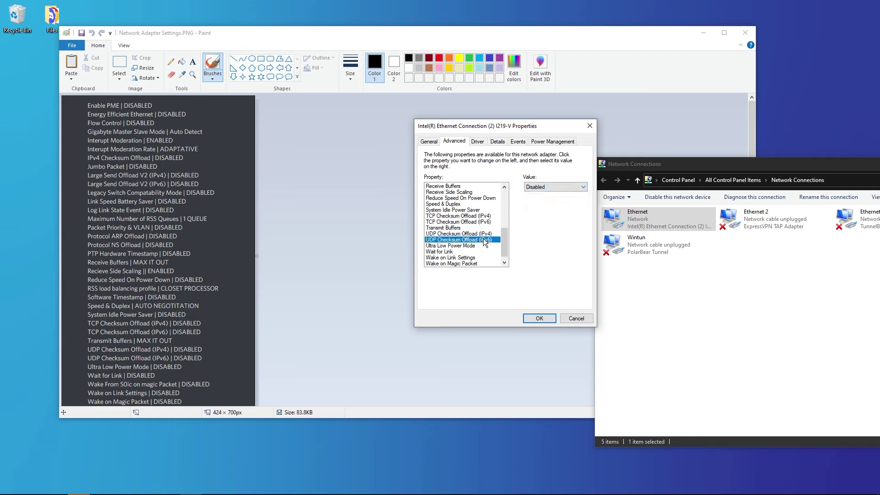
pyautogui.click(538, 188)
pyautogui.click(537, 197)
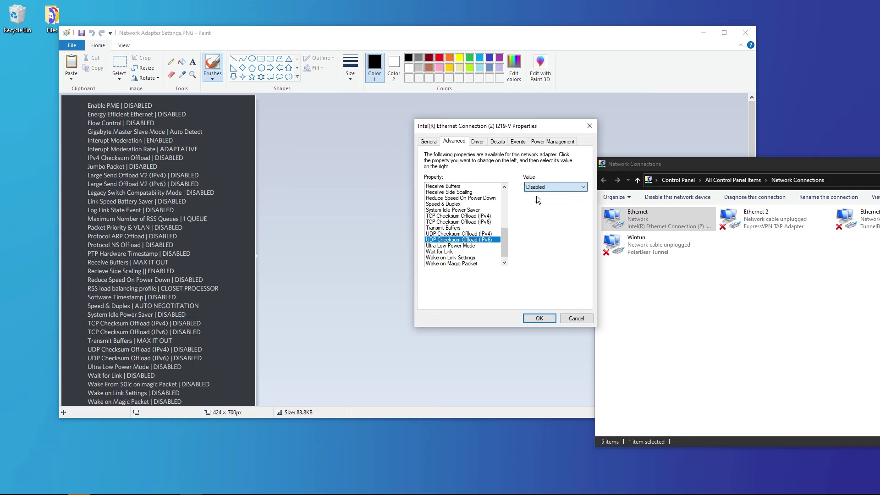
# Step: Check Ultra Low Power Mode, Wait for Link and Wake on Link Settings against the reference list
pyautogui.scroll(-1, 472, 238)
pyautogui.click(472, 239)
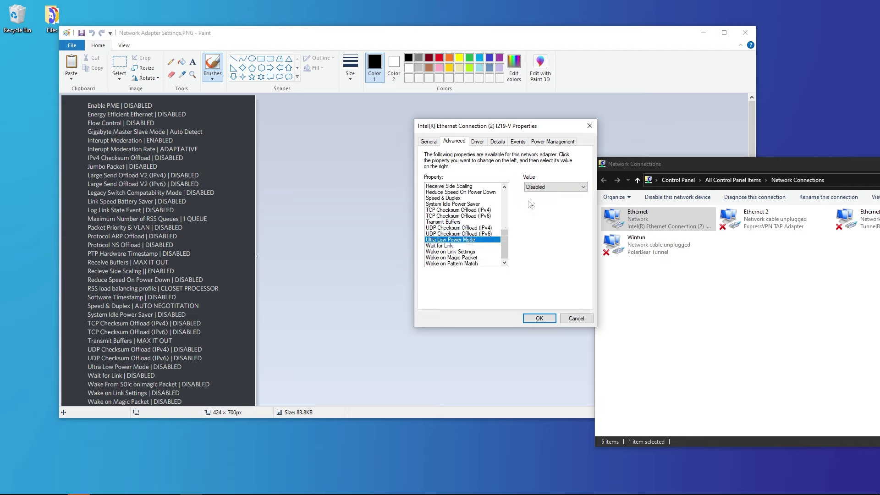
pyautogui.click(457, 247)
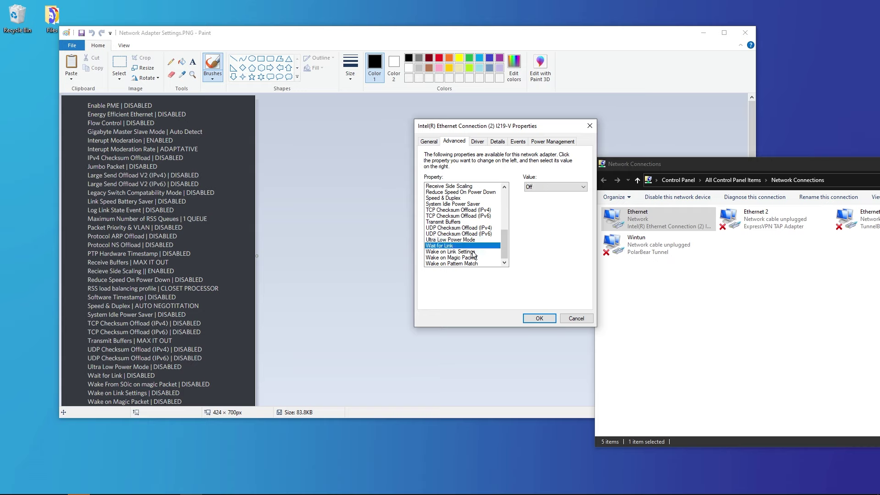
pyautogui.click(473, 252)
# Step: Set Wake on Magic Packet and Wake on Pattern Match to Disabled, and apply the Ethernet adapter's advanced properties
pyautogui.click(473, 258)
pyautogui.click(555, 187)
pyautogui.click(550, 200)
pyautogui.click(472, 264)
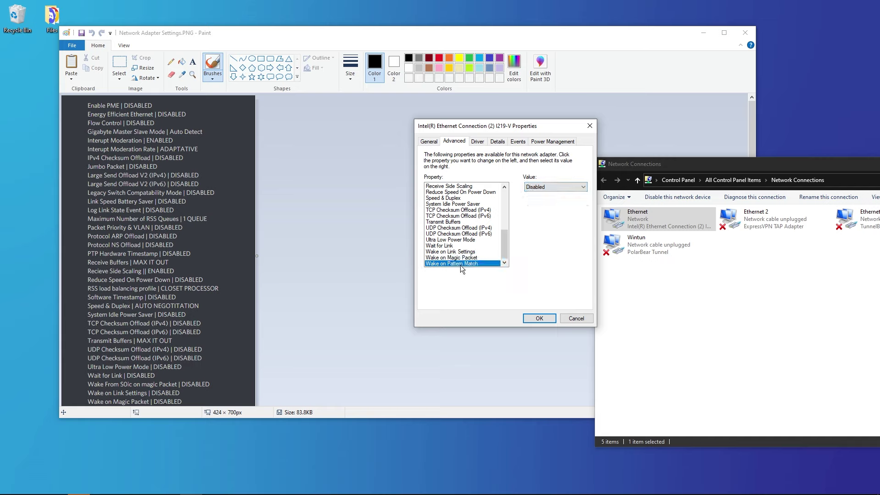
pyautogui.click(538, 188)
pyautogui.click(539, 200)
pyautogui.click(539, 318)
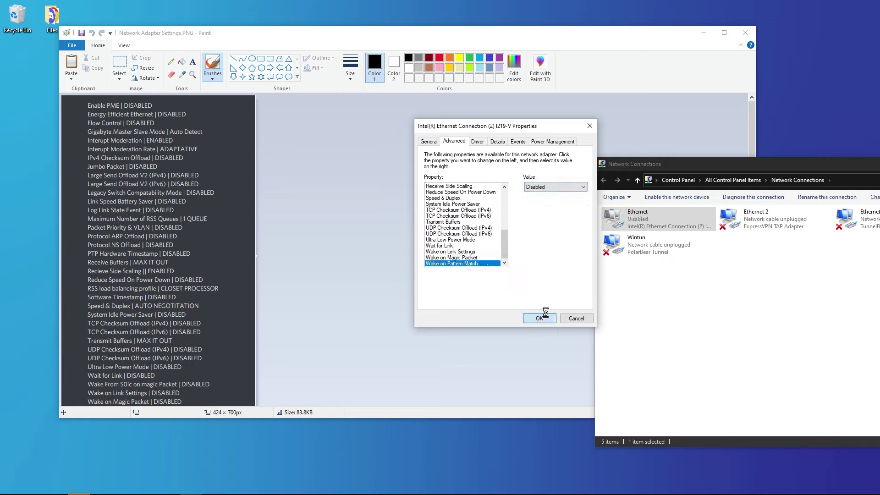
# Step: Close the Network Connections window and the network adapter reference image to return to the Potato Graphics 2024 folder
pyautogui.moveTo(703, 163); pyautogui.dragTo(448, 169)
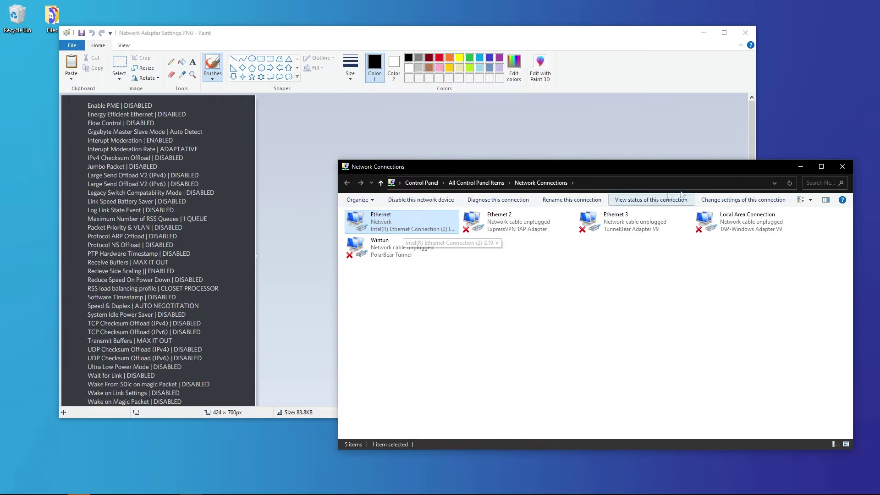
pyautogui.click(843, 166)
pyautogui.click(745, 32)
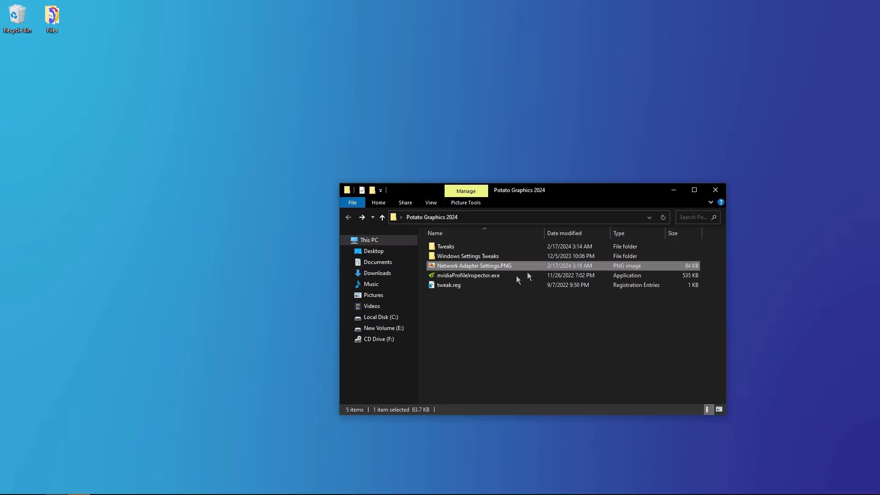